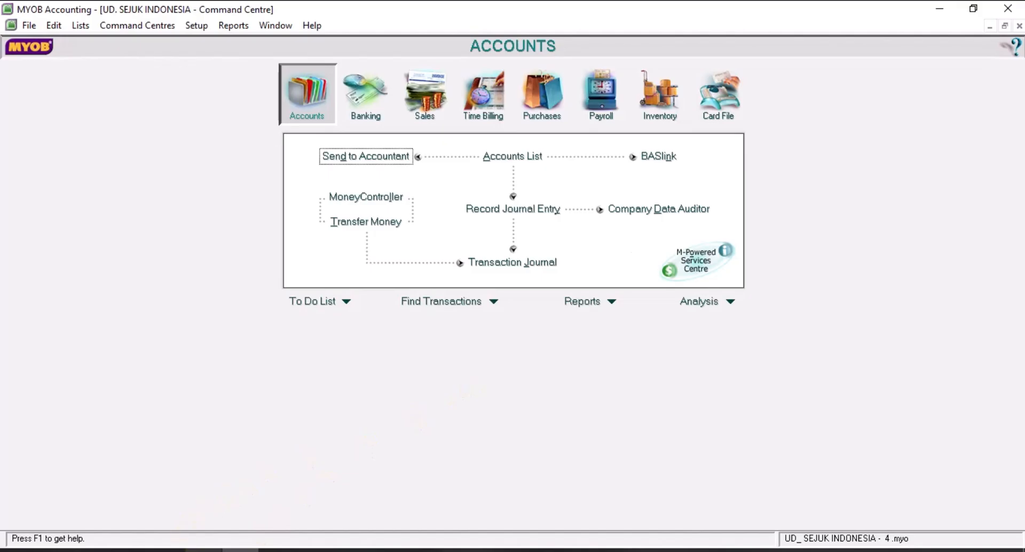
Step: Switch to the soal myob Word document and examine its account list and the 30 November 2024 trial balance
left_click(182, 544)
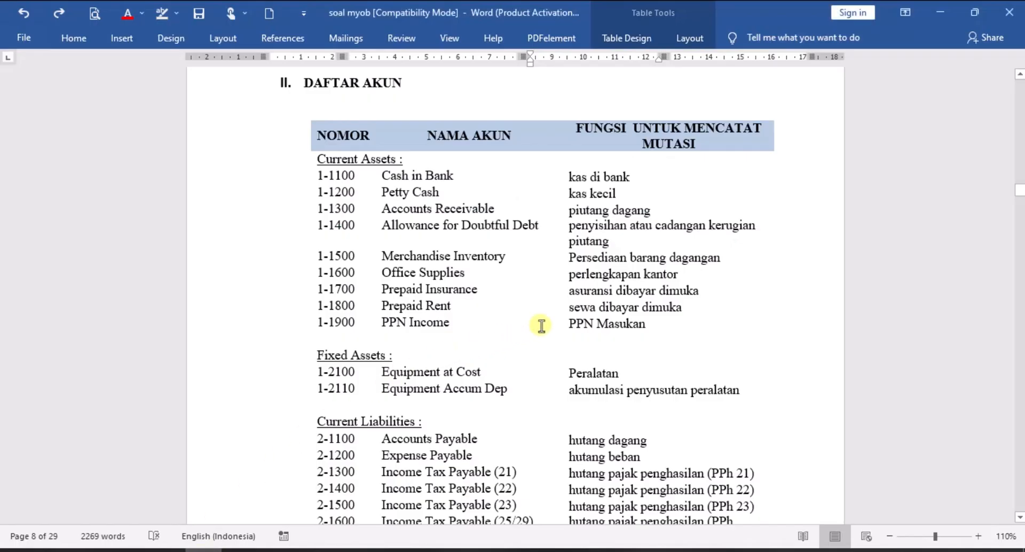
scroll(522, 315, "down", 1)
scroll(523, 315, "down", 6)
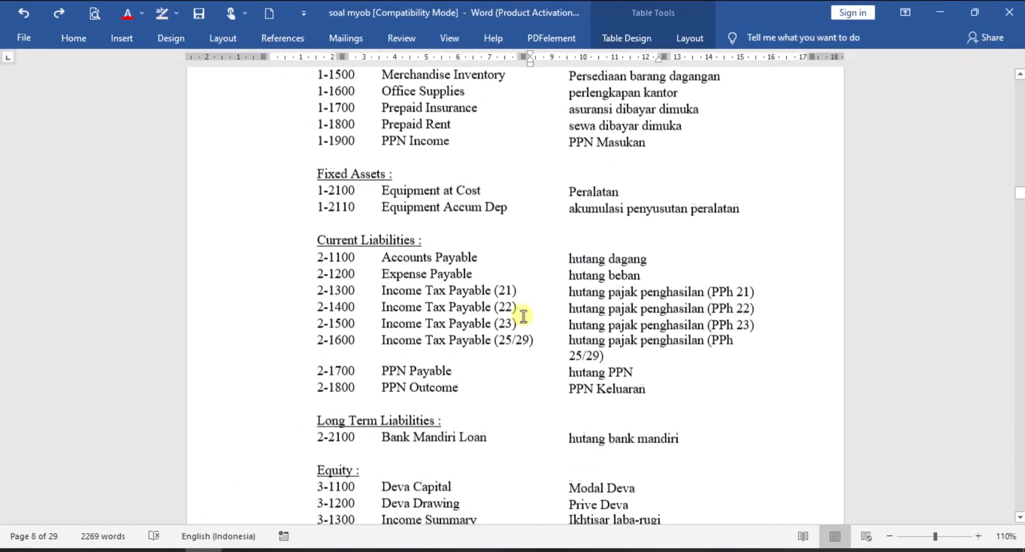
scroll(523, 316, "down", 8)
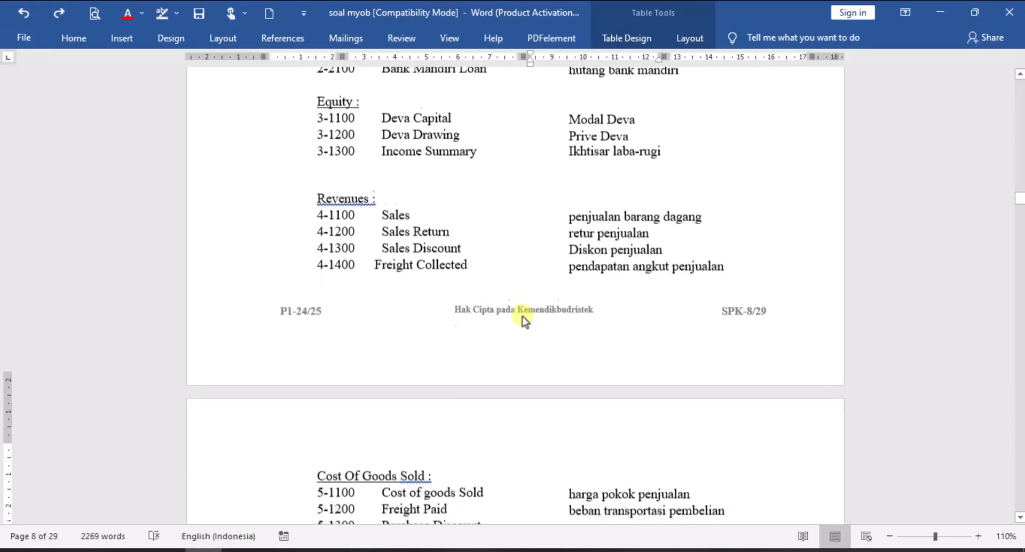
scroll(524, 316, "down", 4)
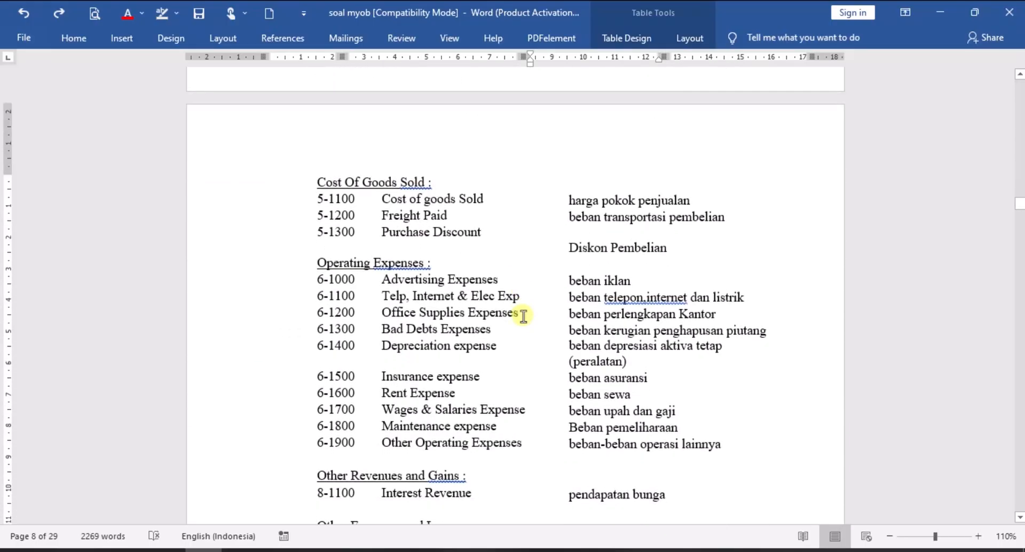
scroll(524, 316, "down", 5)
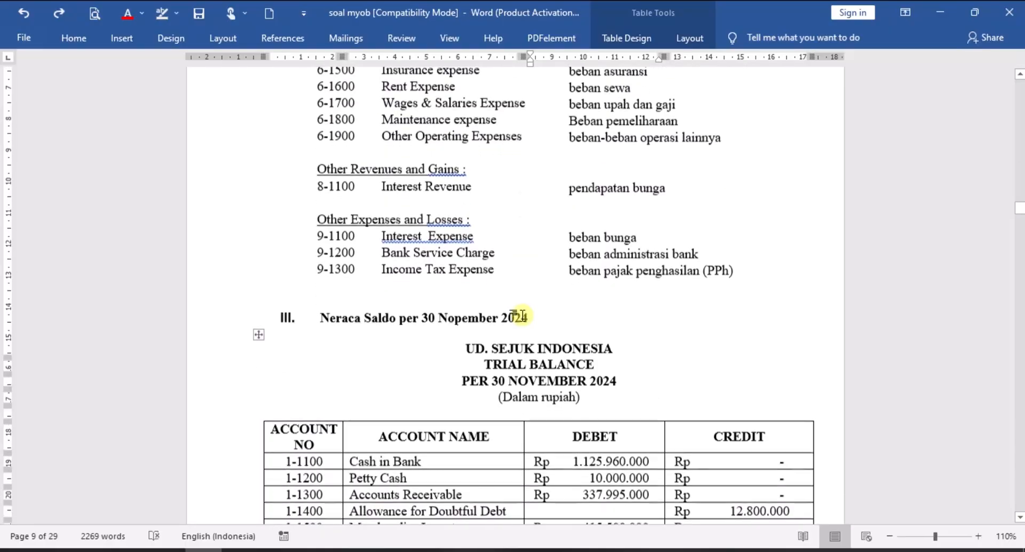
scroll(524, 317, "down", 4)
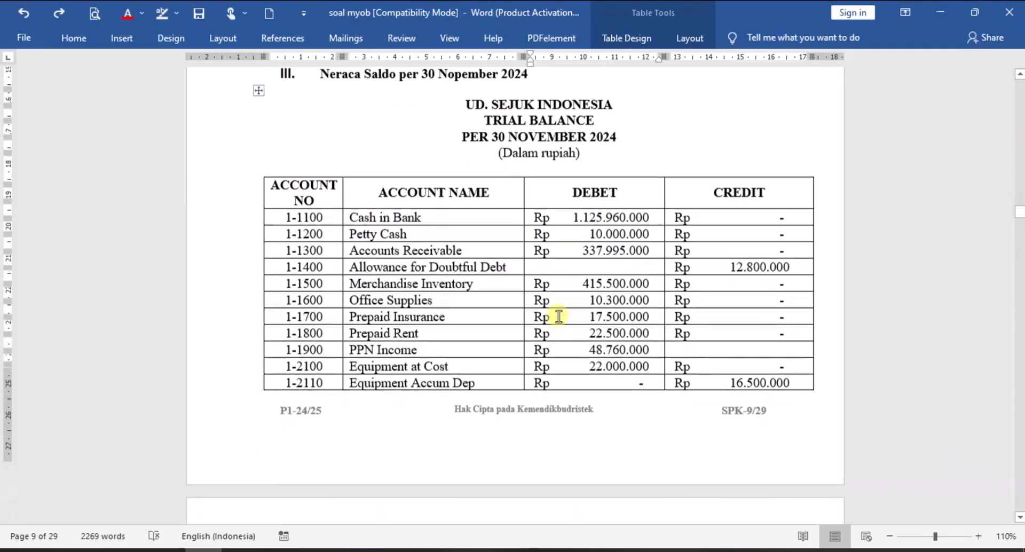
scroll(559, 316, "down", 9)
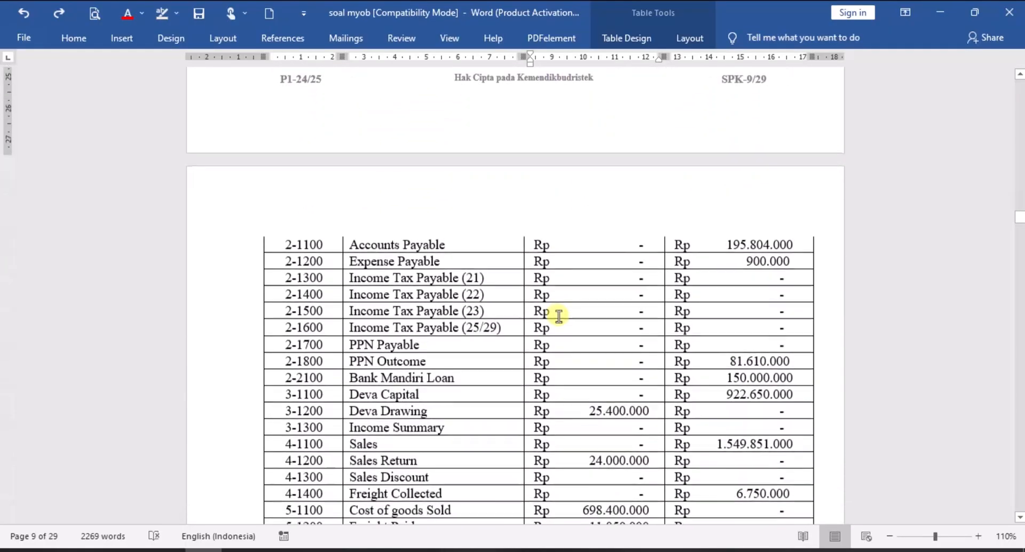
scroll(559, 317, "down", 3)
scroll(559, 316, "up", 9)
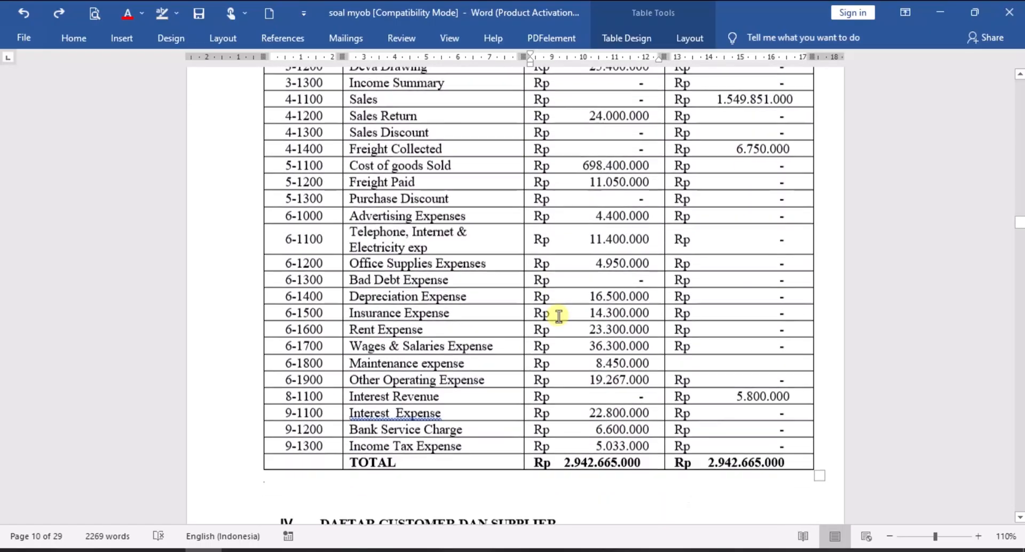
scroll(559, 316, "up", 5)
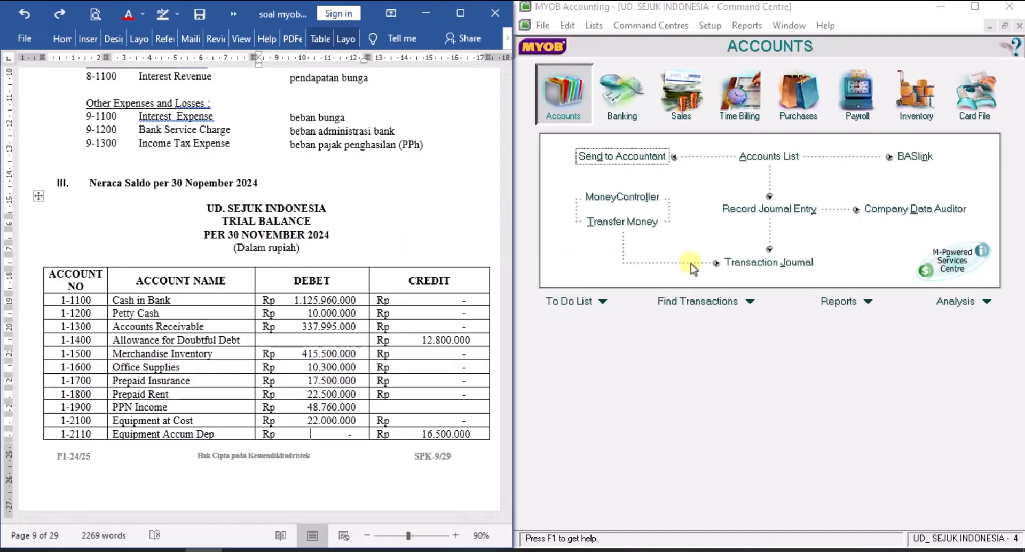
Step: In MYOB Accounting, open the Account Opening Balances setup
left_click(716, 27)
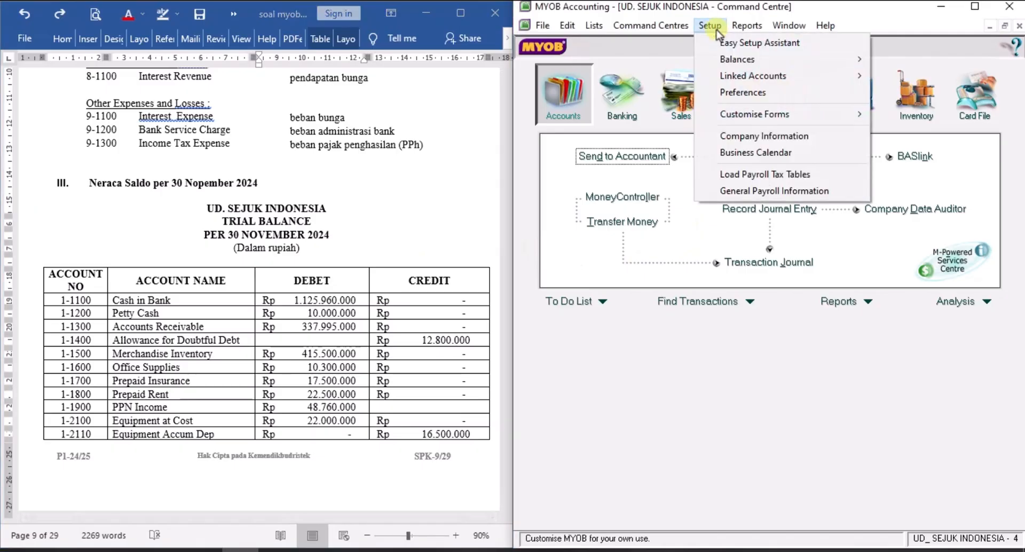
mouse_move(750, 62)
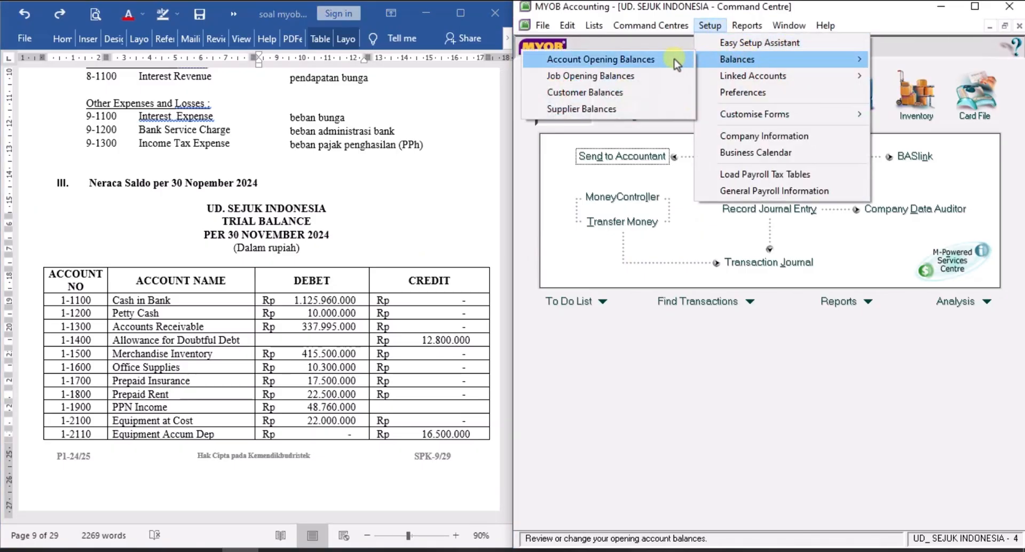
left_click(650, 63)
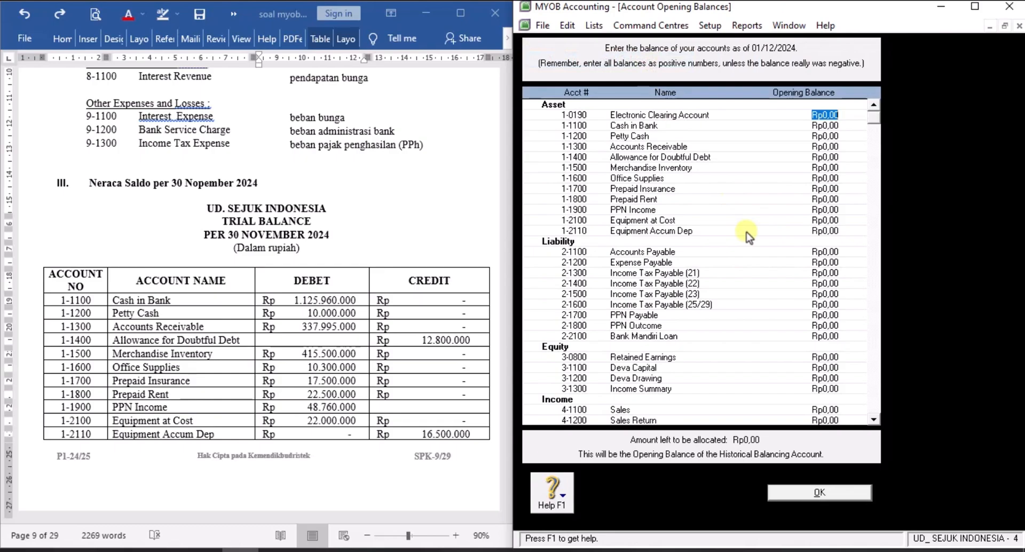
Step: Review the trial balance in the Word document and color its asset rows from 1-1100 to 1-2110 red
left_click(316, 282)
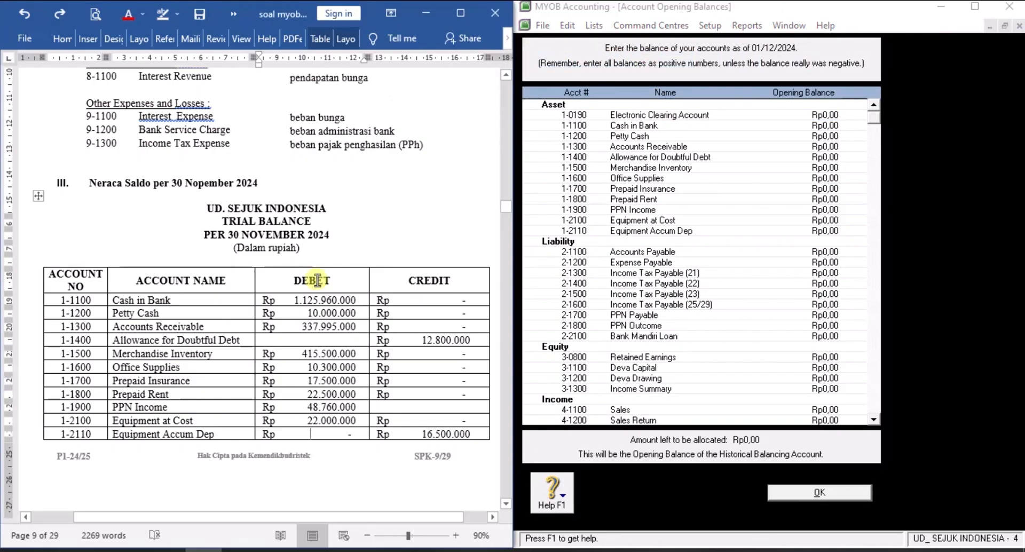
scroll(316, 283, "down", 2)
scroll(317, 283, "down", 12)
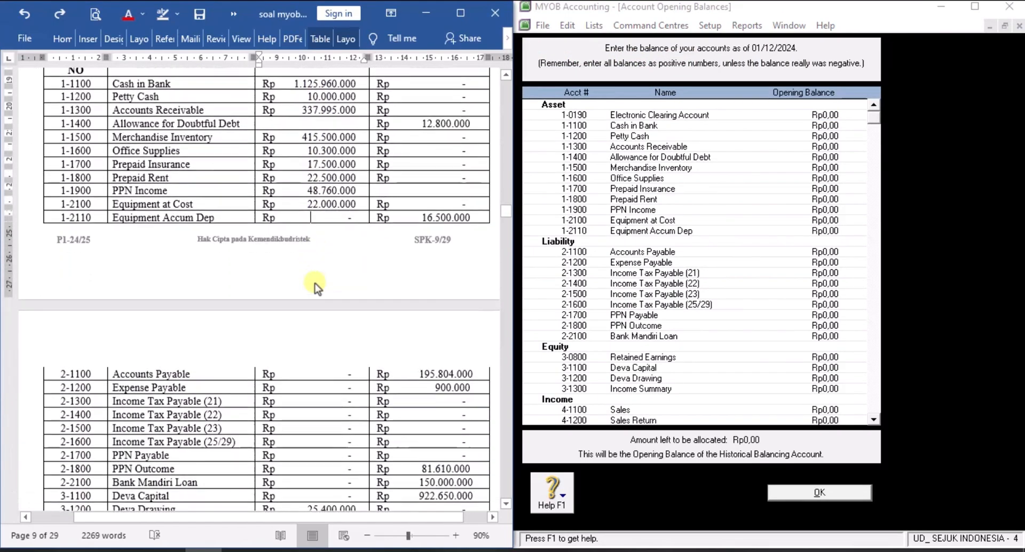
scroll(316, 283, "down", 7)
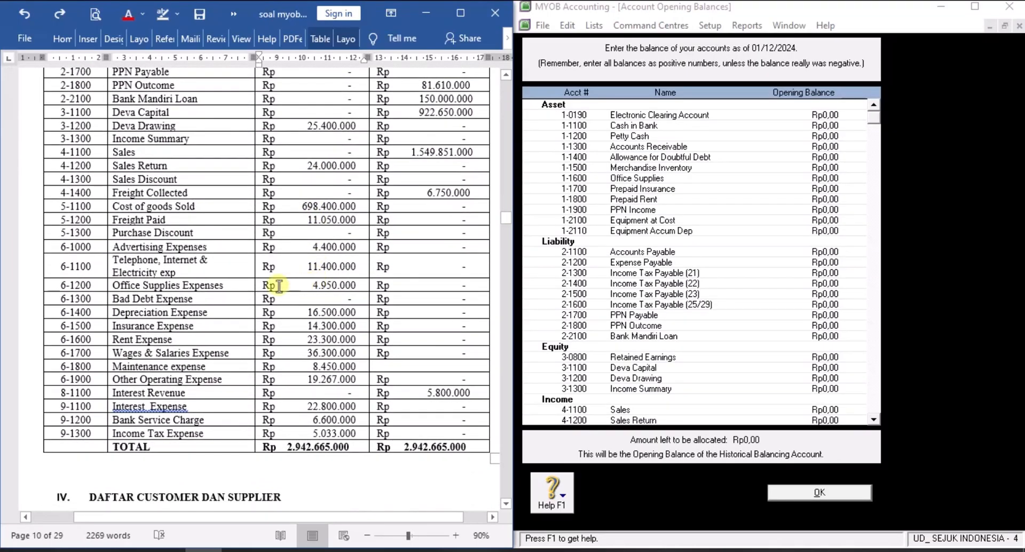
scroll(294, 284, "up", 15)
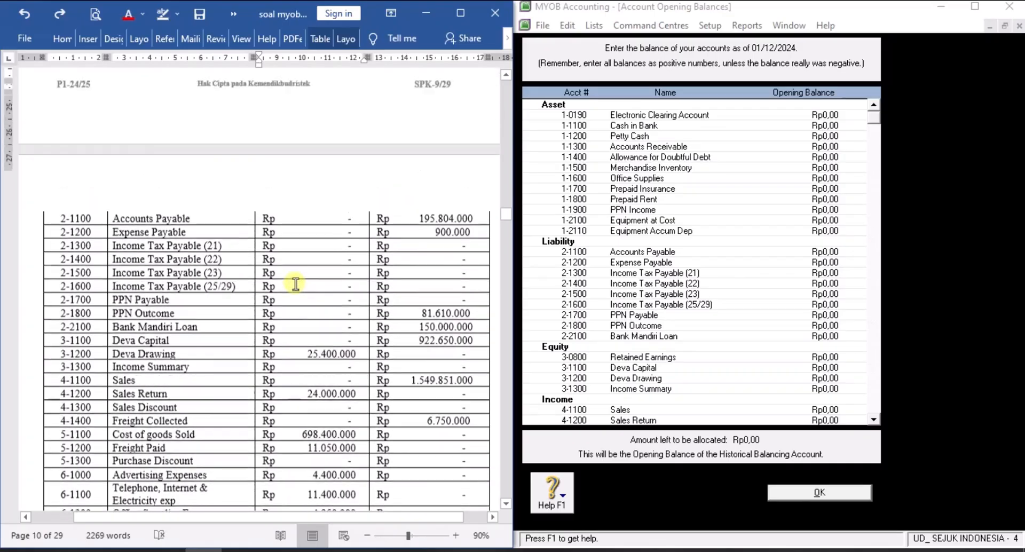
scroll(304, 155, "up", 4)
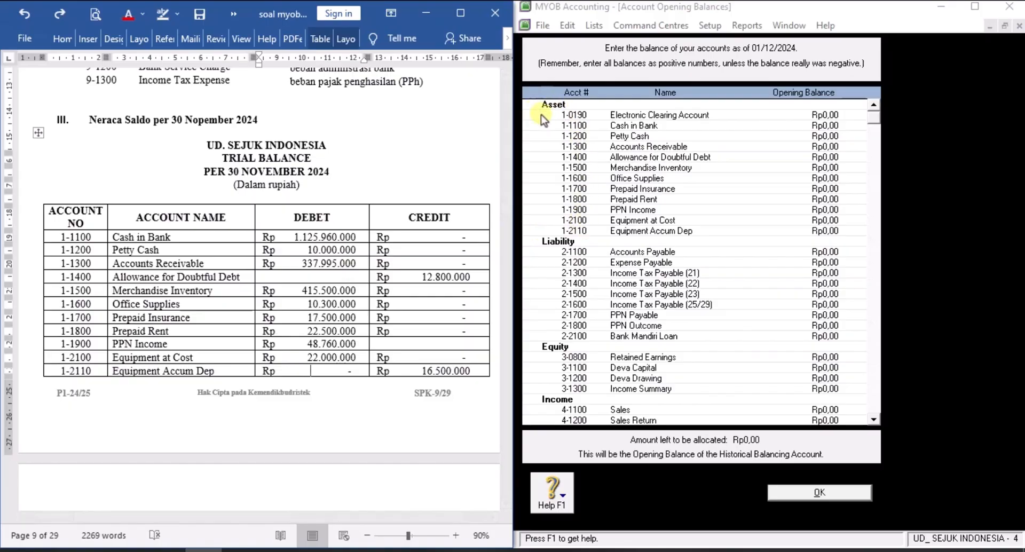
left_click(56, 242)
left_click_drag(54, 238, 412, 367)
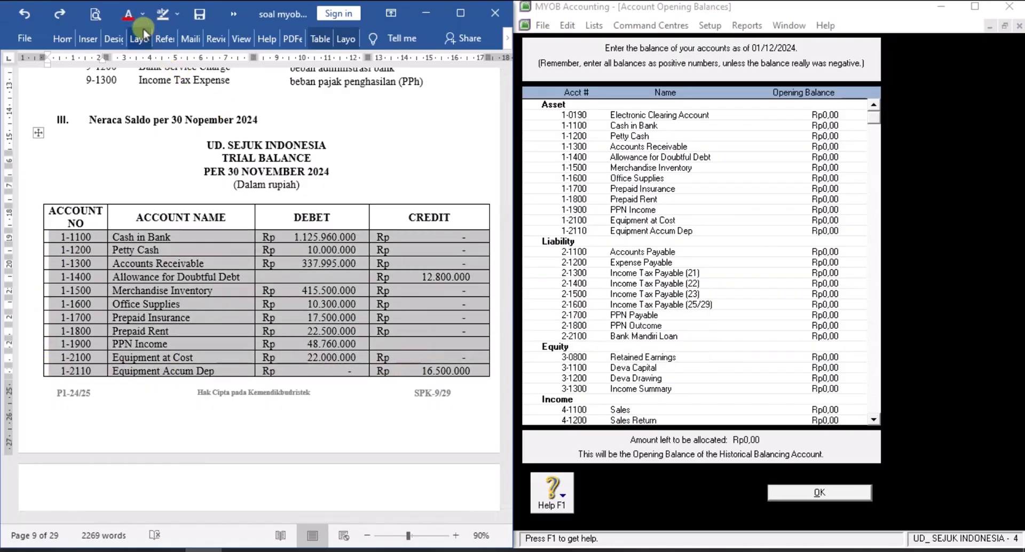
left_click(125, 16)
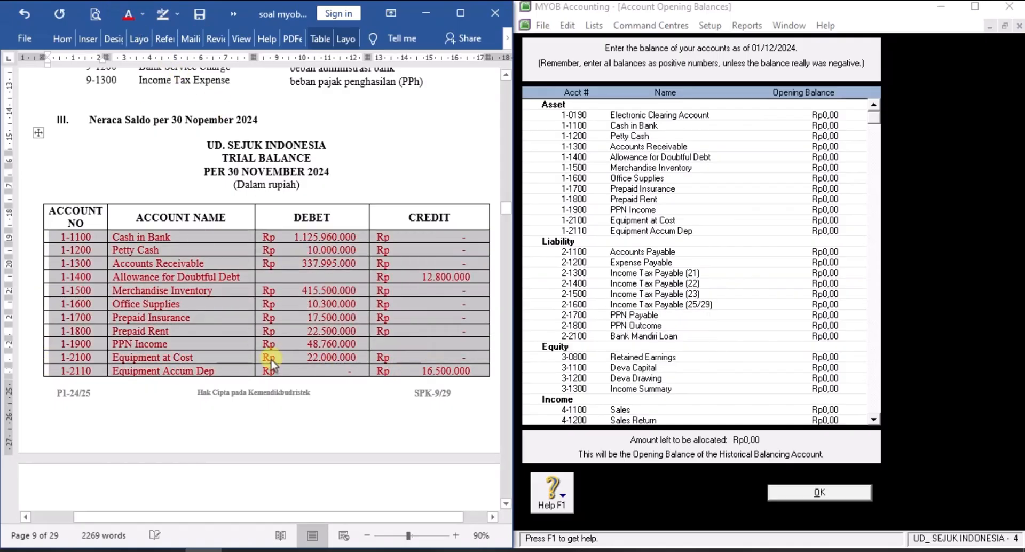
left_click(319, 408)
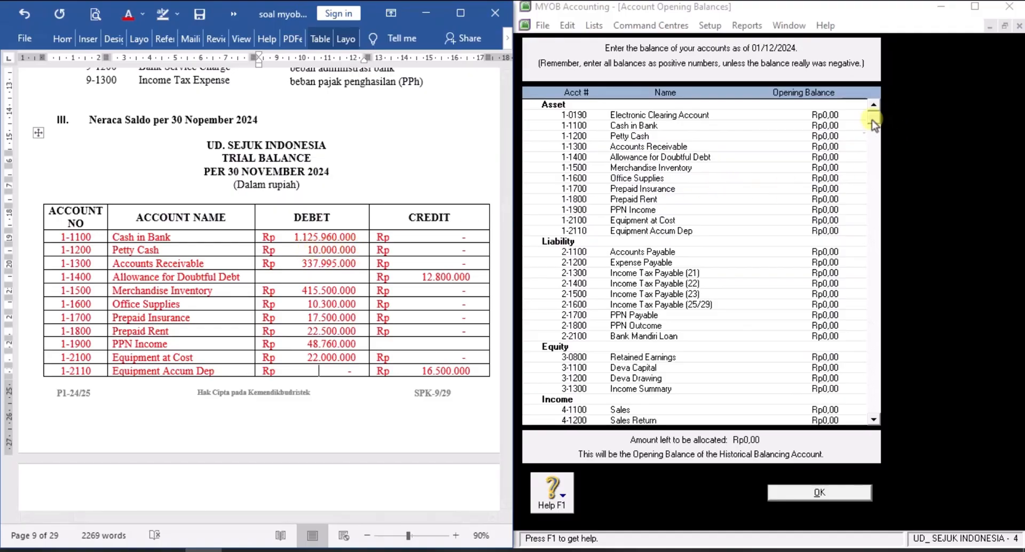
Step: In MYOB, set the opening balances of Cash in Bank to 1.125.960.000 and Petty Cash to 10.000.000
left_click(834, 126)
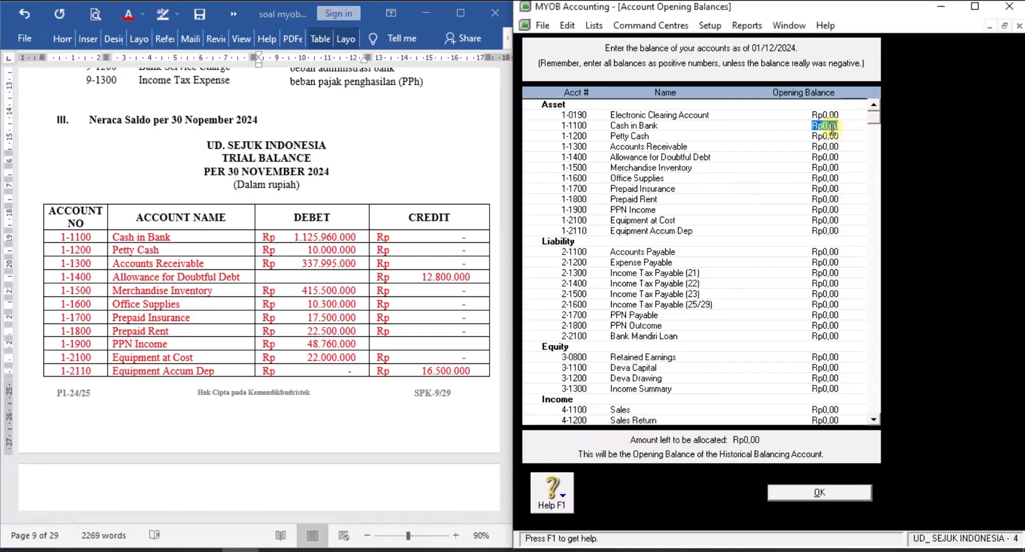
key("BackSpace")
type("1125960000")
key("Tab")
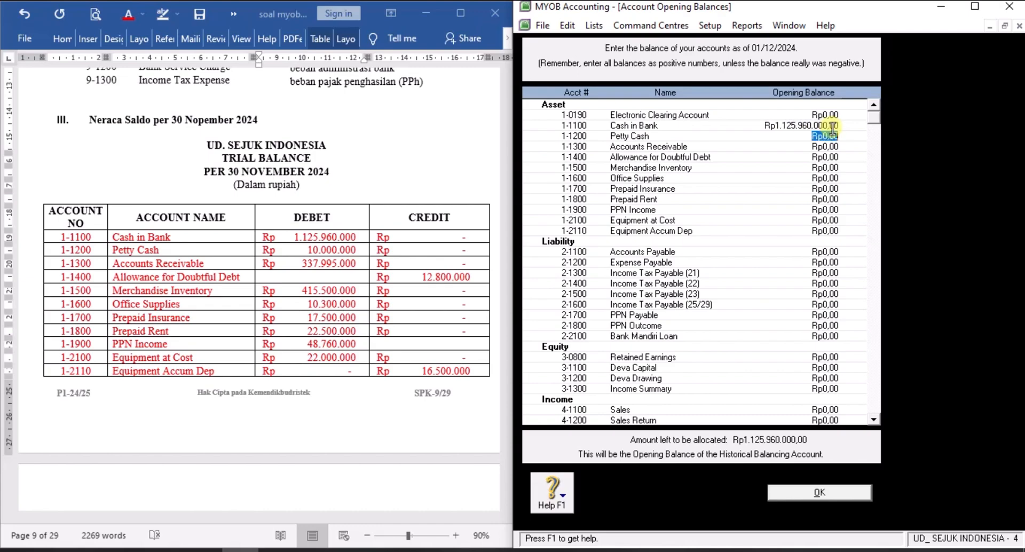
type("100000000")
key("Tab")
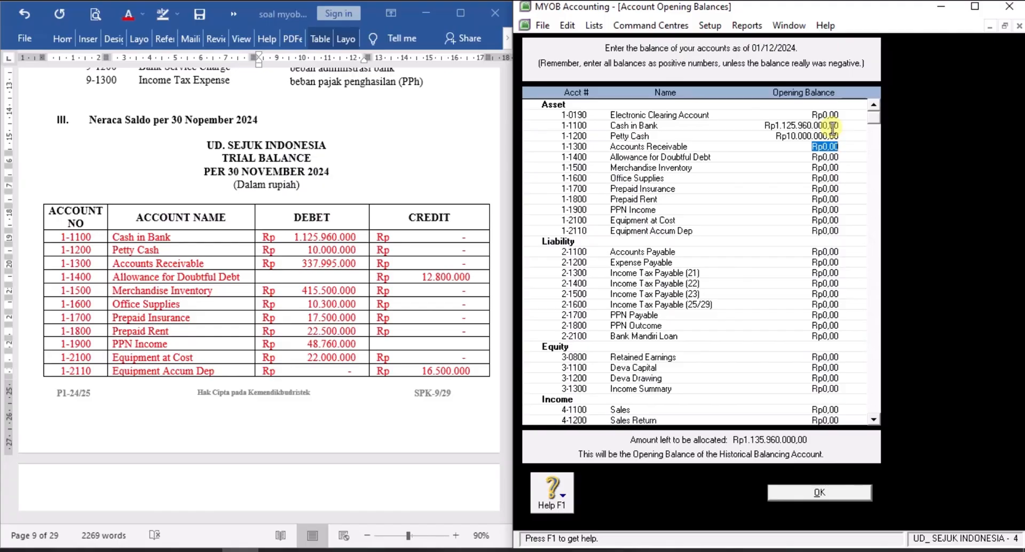
Step: Set the opening balances of Accounts Receivable to 337.995.000 and Allowance for Doubtful Debt to -12.800.000
type("337995000")
key("Tab")
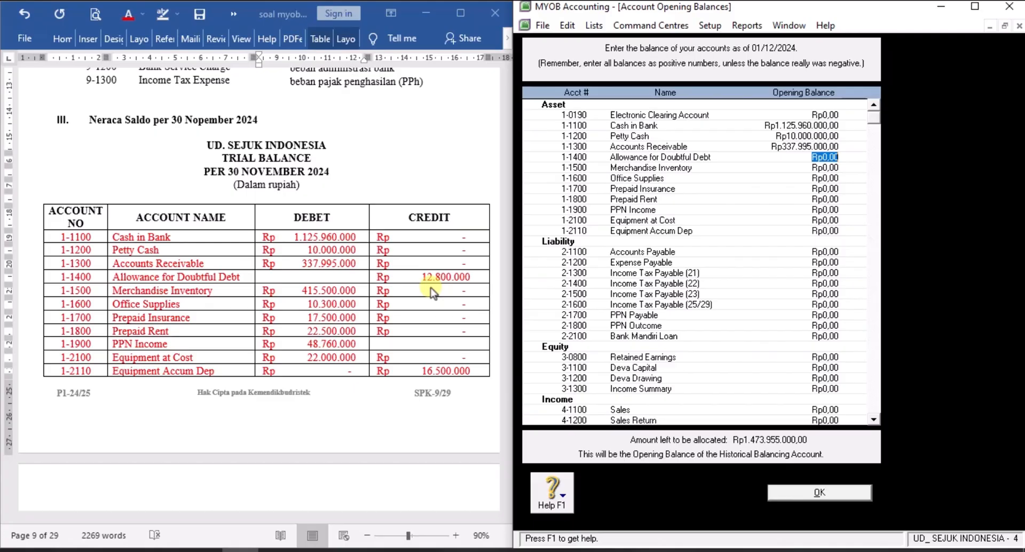
key("BackSpace")
type("-12800000")
key("Tab")
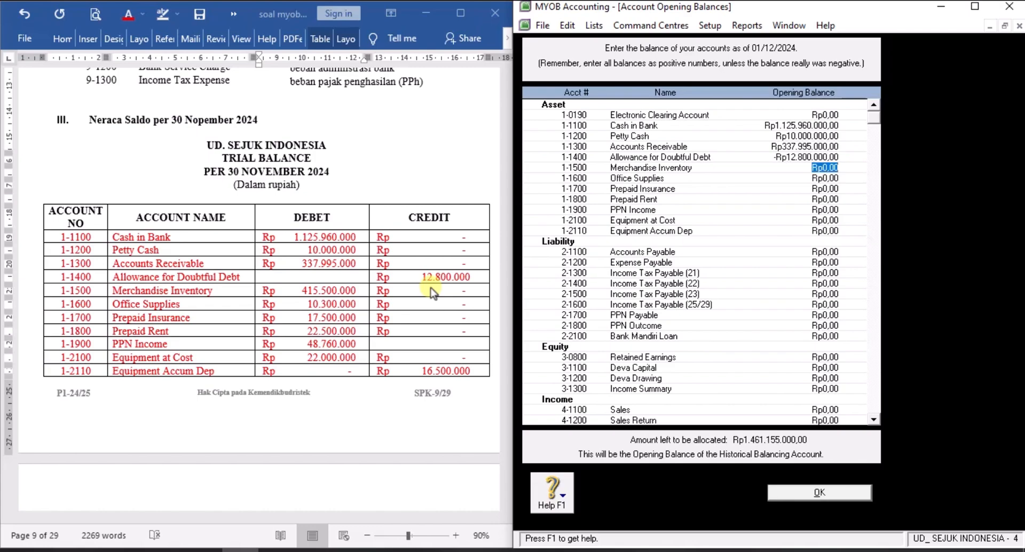
Step: Set the opening balances of Merchandise Inventory to 415.500.000 and Office Supplies to 10.300.000
type("415500000")
key("Tab")
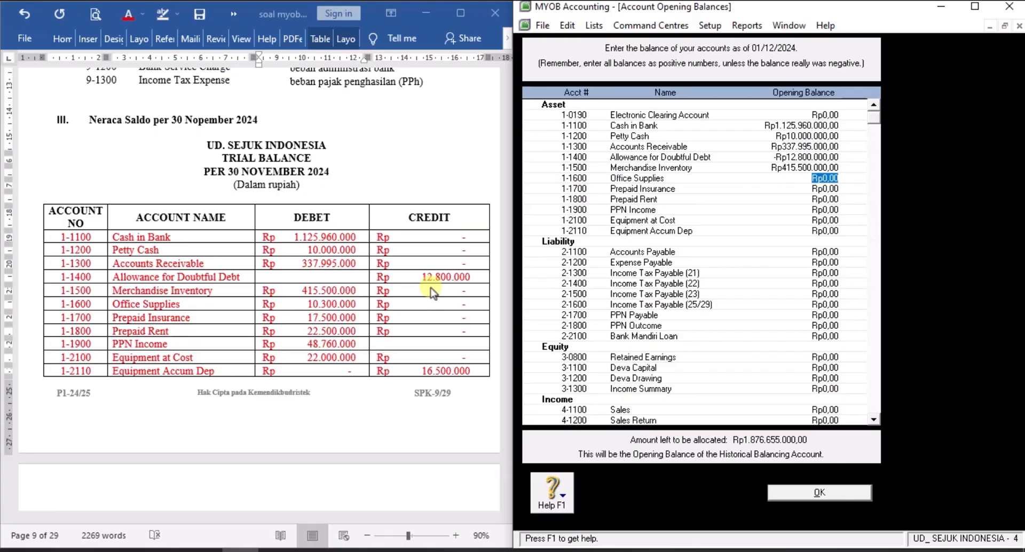
type("10300000")
key("Tab")
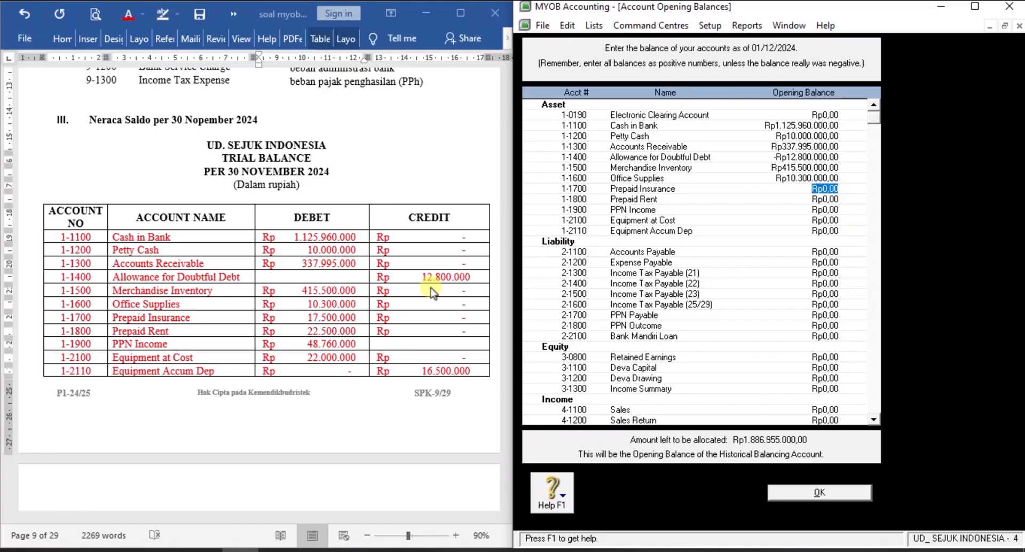
Step: Set the opening balances of Prepaid Insurance to 17.500.000 and Prepaid Rent to 22.500.000
type("17500000")
key("Tab")
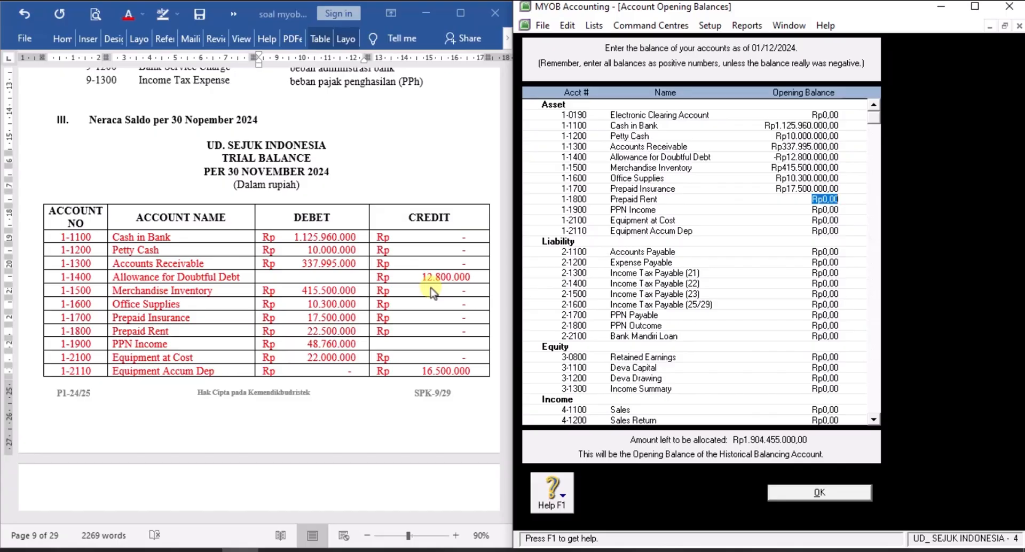
type("22500000")
key("Tab")
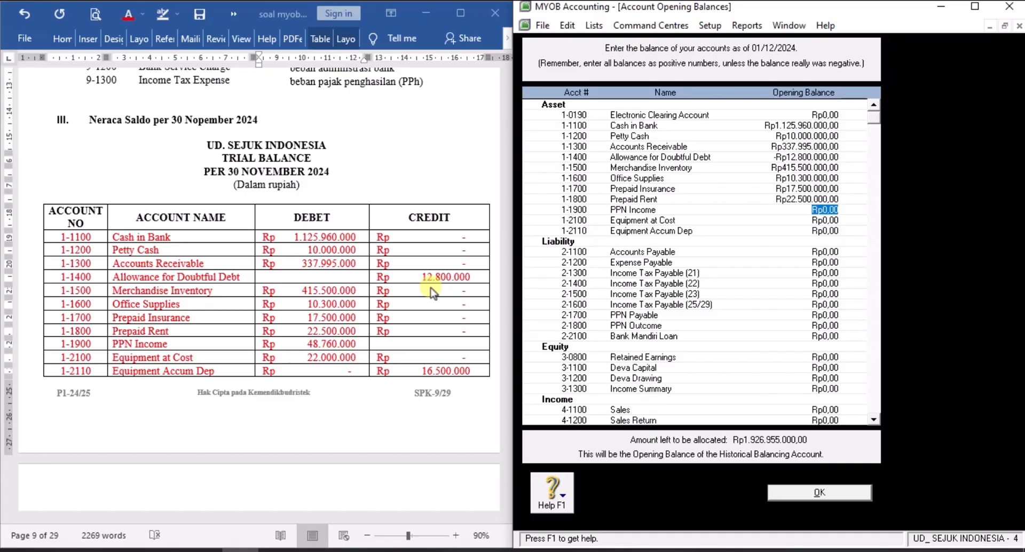
Step: Set the opening balances of PPN Income to 48.760.000 and Equipment at Cost to 22.000.000
type("48.760.")
type("0000")
key("Tab")
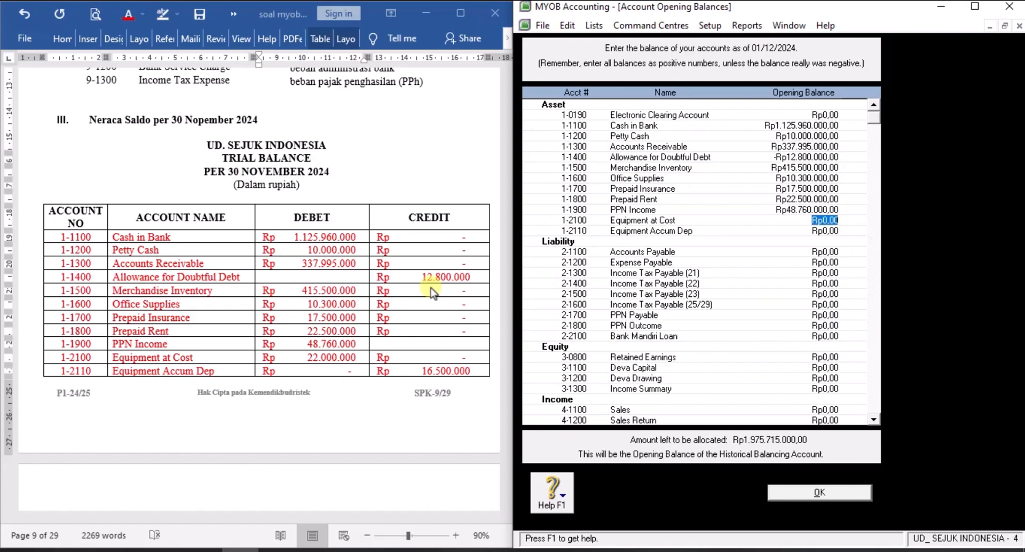
type("22000000")
key("Tab")
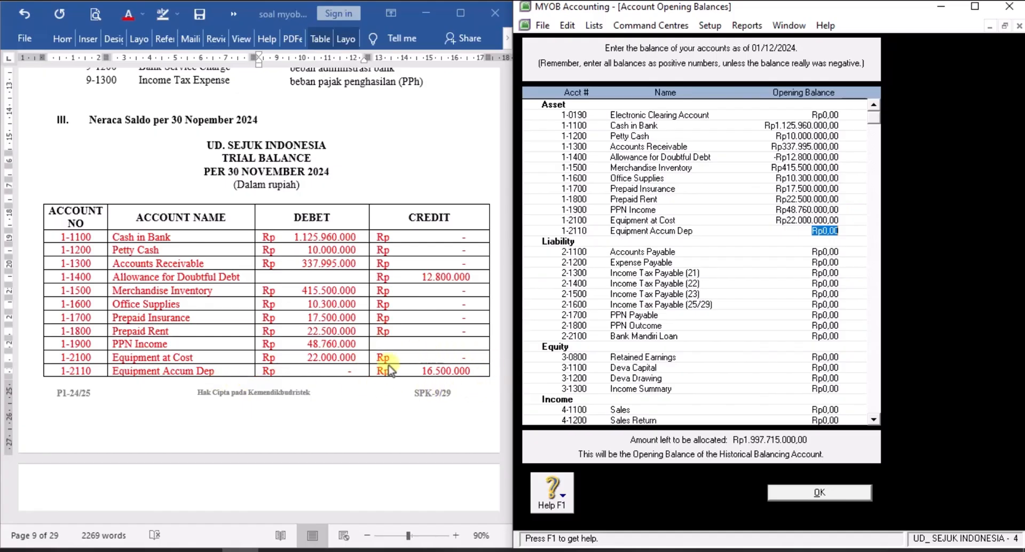
Step: Set the opening balance of Equipment Accum Dep to the negative amount -16.500.000
key("BackSpace")
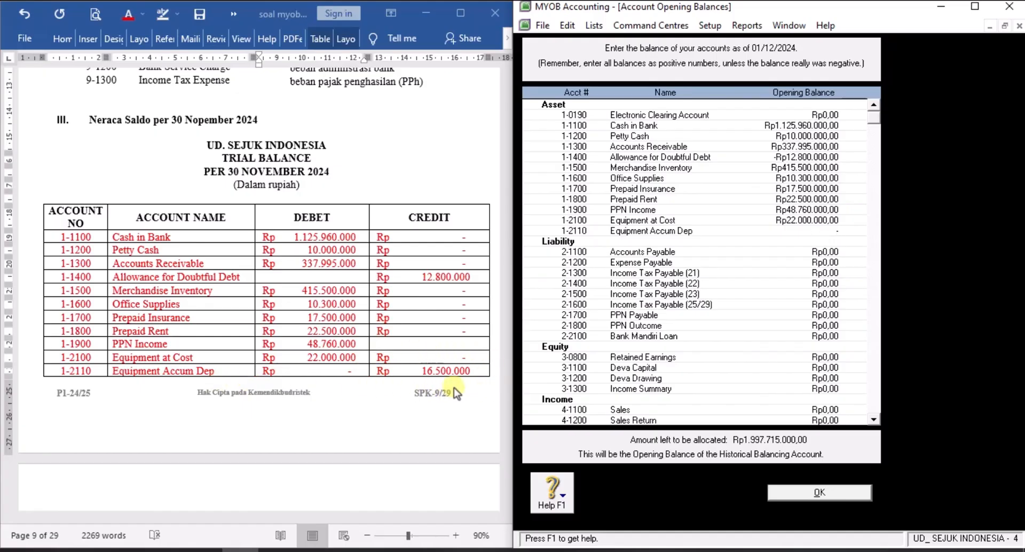
type("-Rp16.5")
type("00.000")
key("Tab")
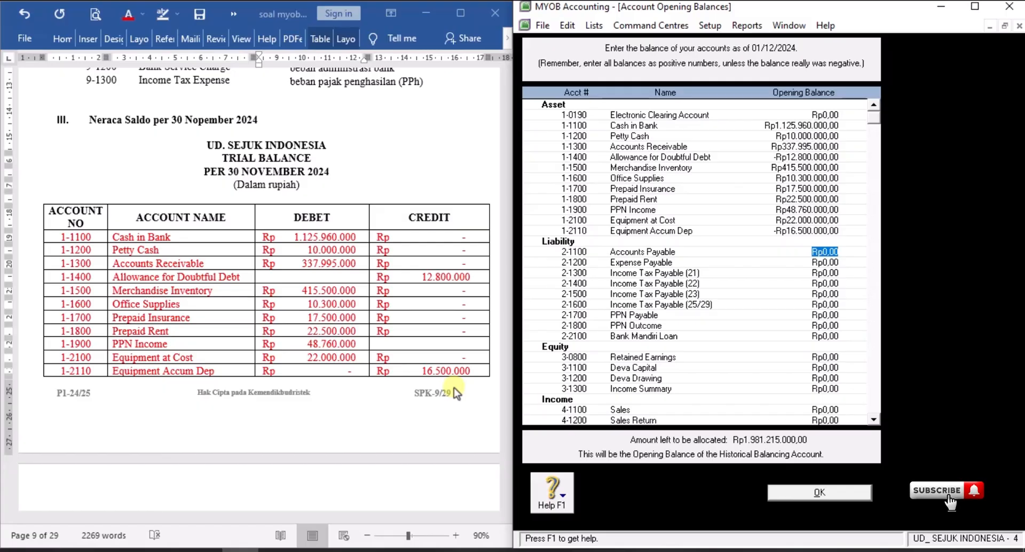
Step: In the Word document, change the text of trial balance rows 1-1100 to 1-2110 back to black
left_click(62, 241)
left_click_drag(61, 241, 409, 368)
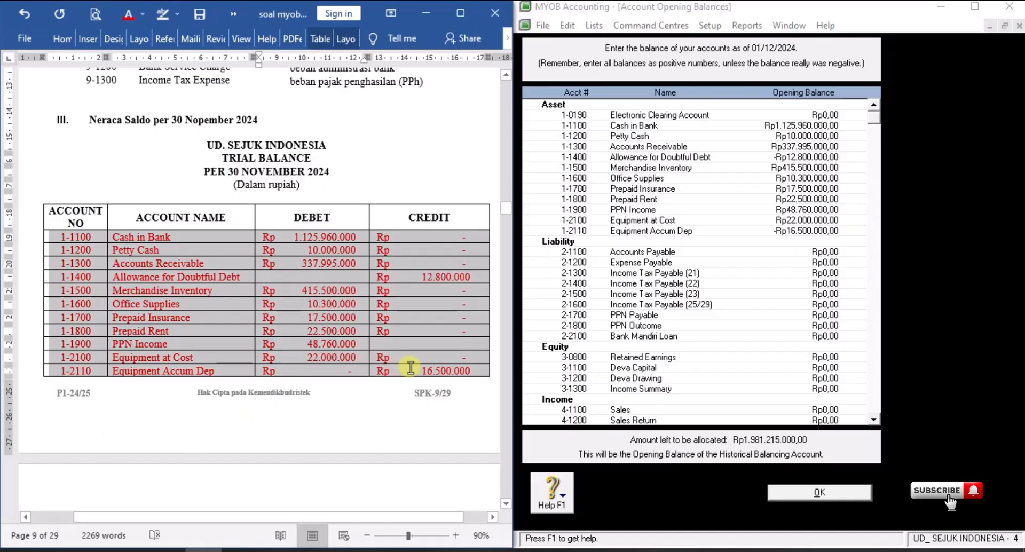
left_click(142, 14)
left_click(134, 68)
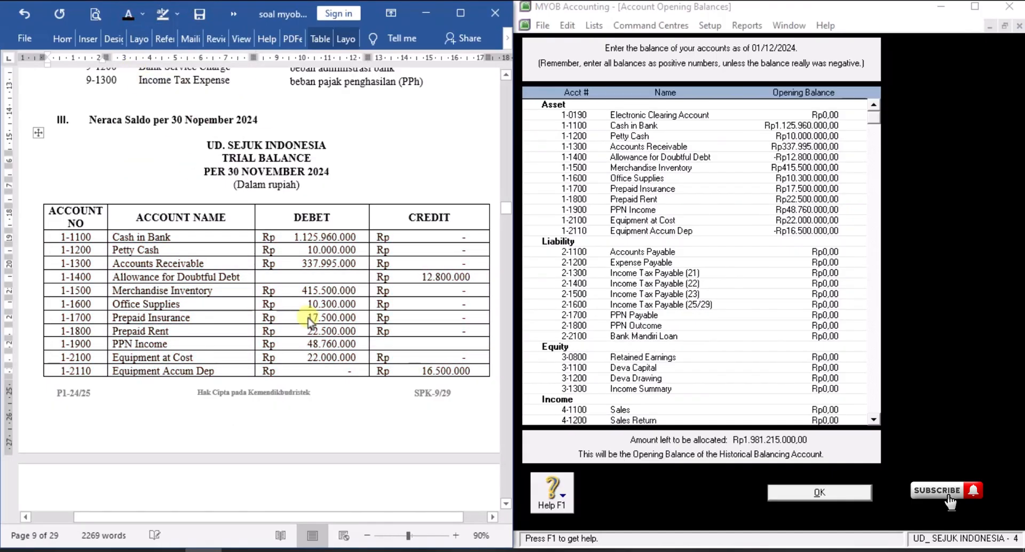
Step: In the Word document, color the text of trial balance rows 2-1100 to 2-2100 red
scroll(314, 317, "down", 5)
left_click(313, 315)
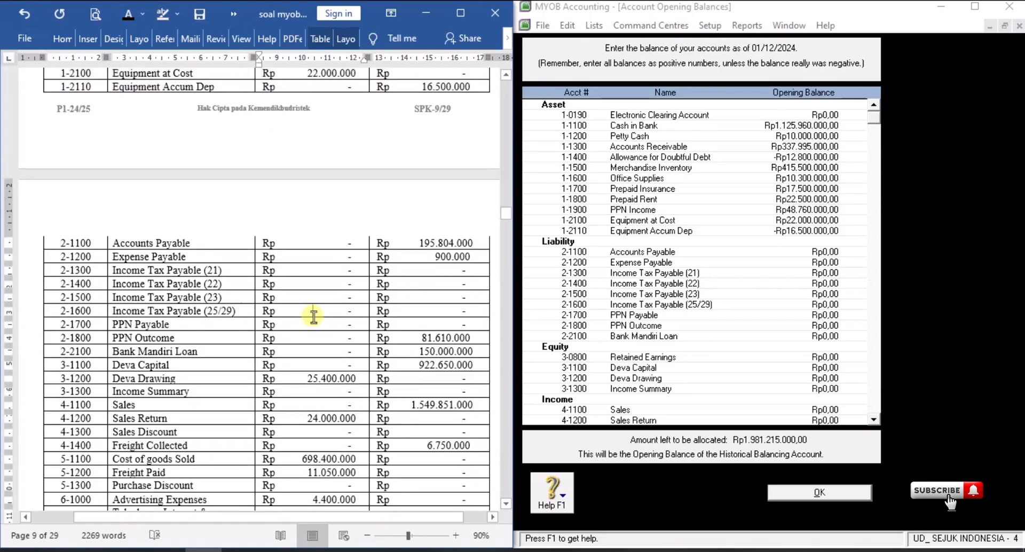
left_click_drag(62, 240, 412, 350)
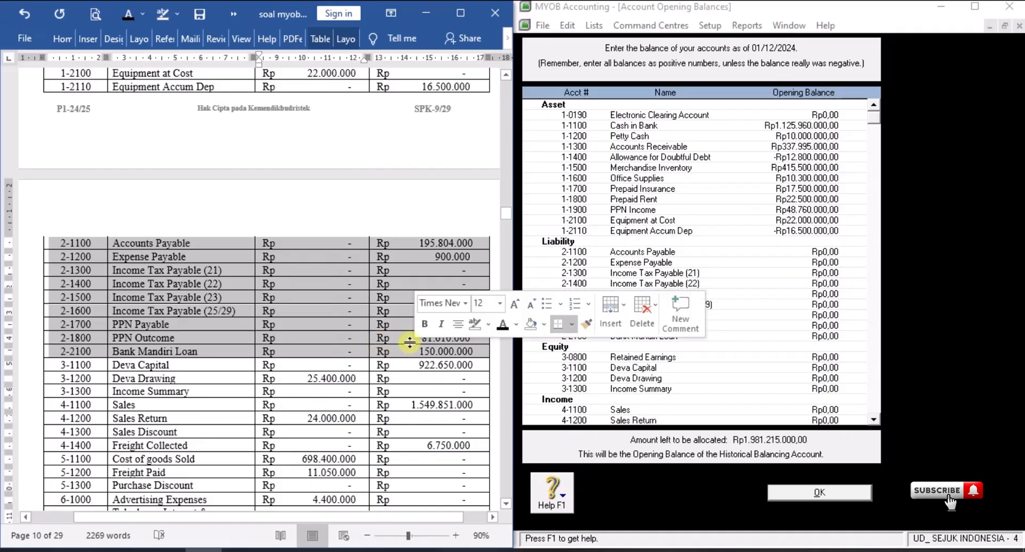
left_click(141, 13)
left_click(134, 145)
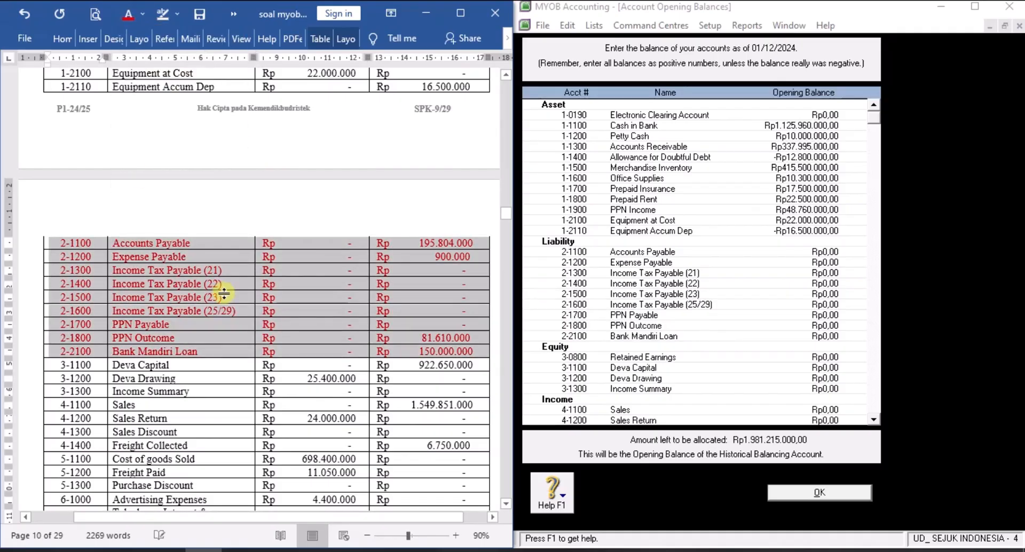
left_click(239, 353)
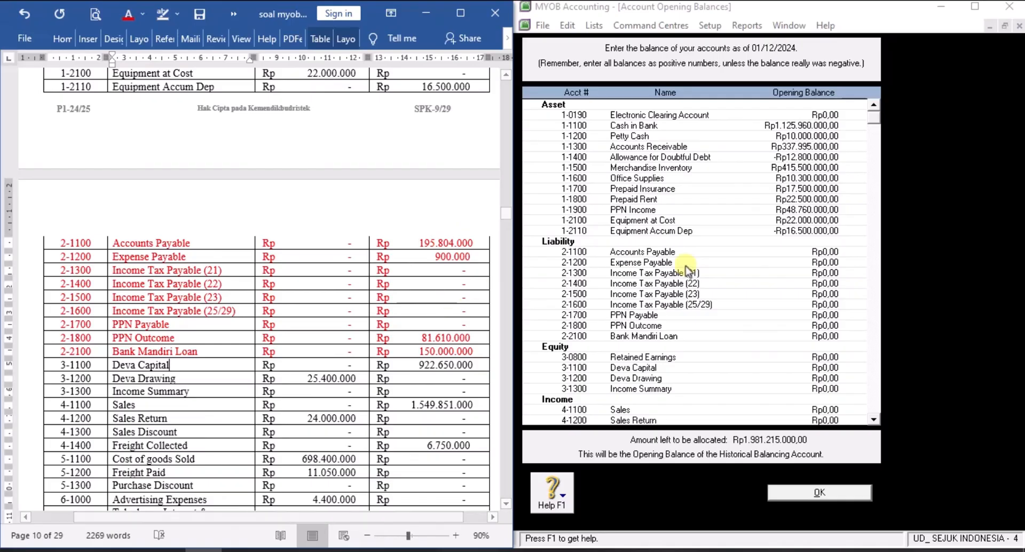
Step: In MYOB, set the opening balances of Accounts Payable to 195.804.000 and Expense Payable to 900.000
left_click(826, 254)
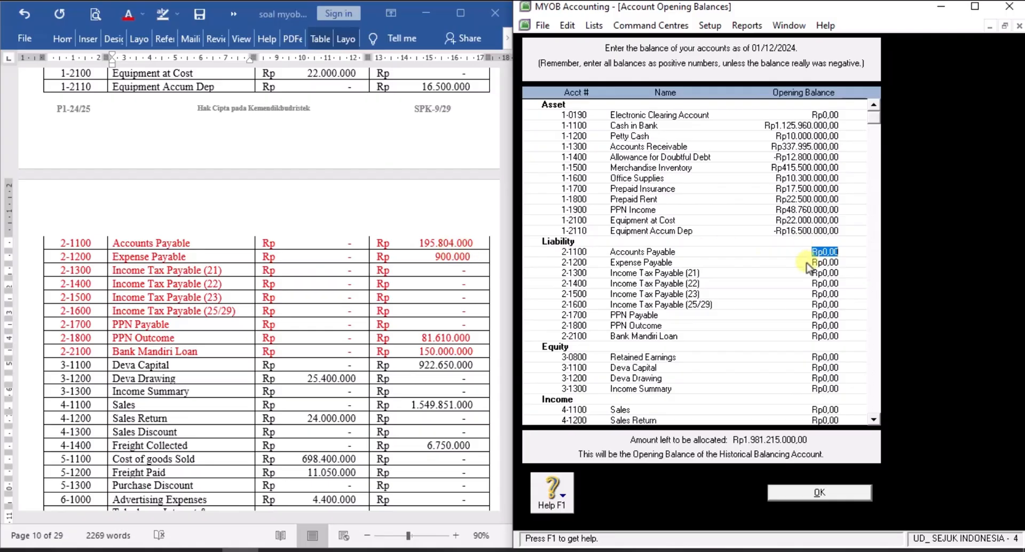
type("195804000")
key("Tab")
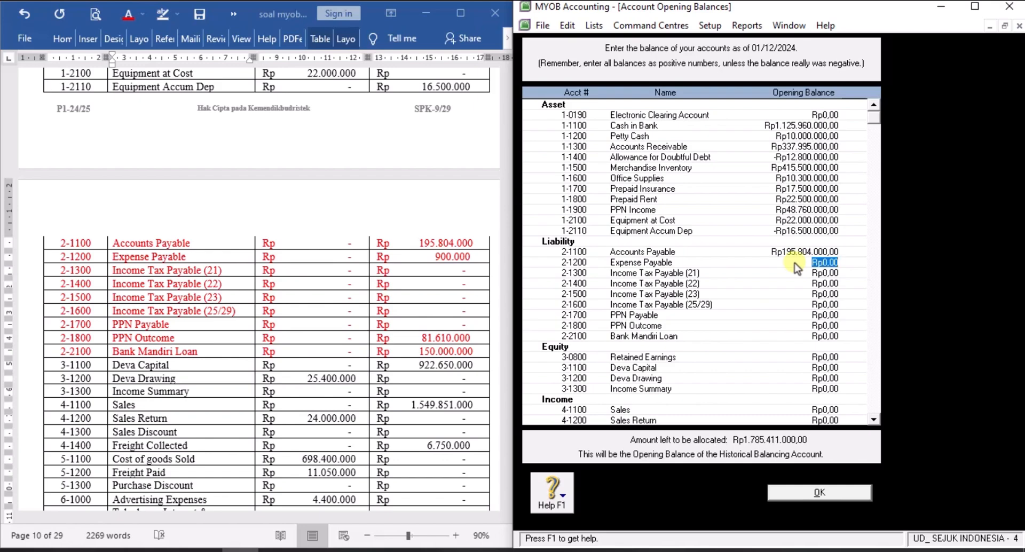
type("900000")
key("Tab")
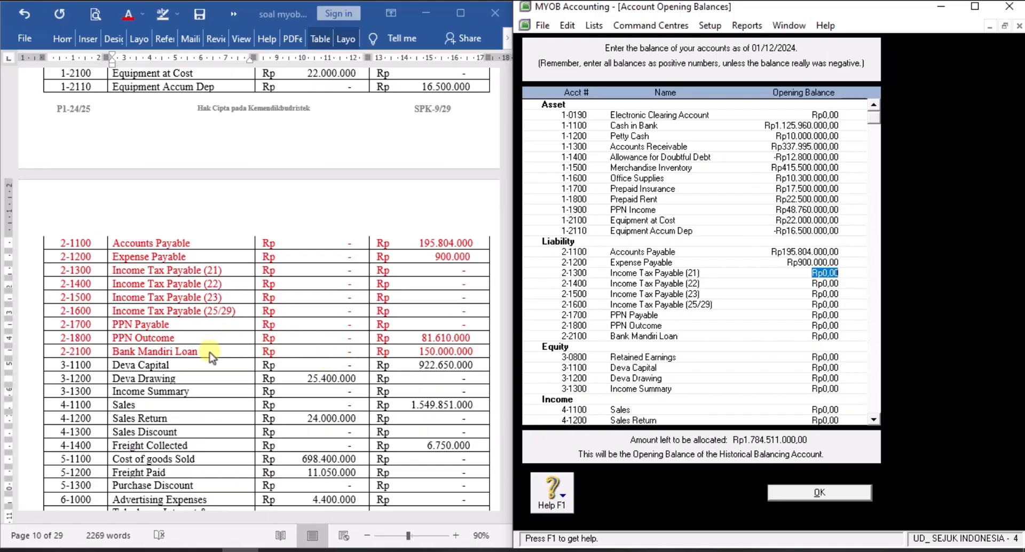
Step: Set the opening balances of PPN Outcome to 81.610.000 and Bank Mandiri Loan to 150.000.000
left_click(823, 327)
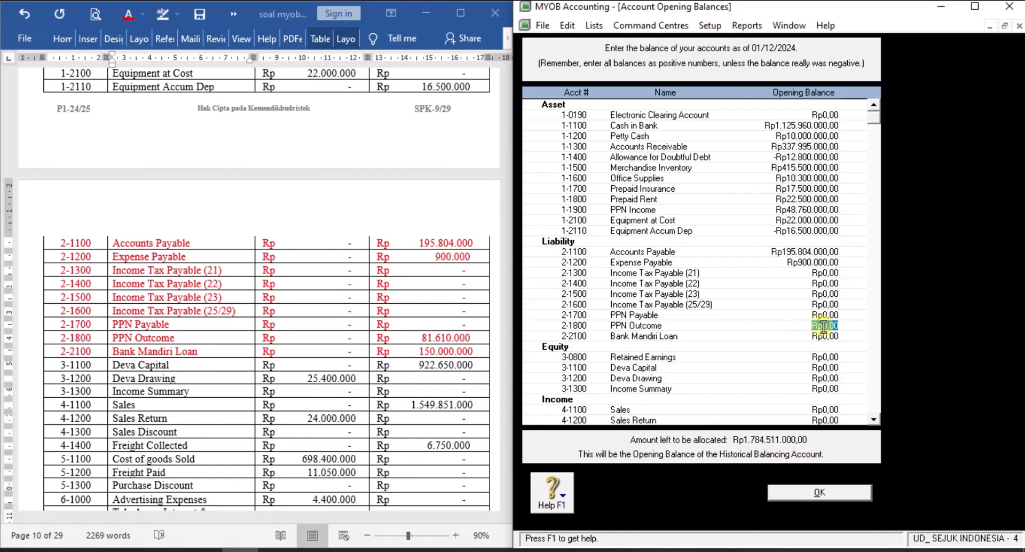
type("81610000")
key("Tab")
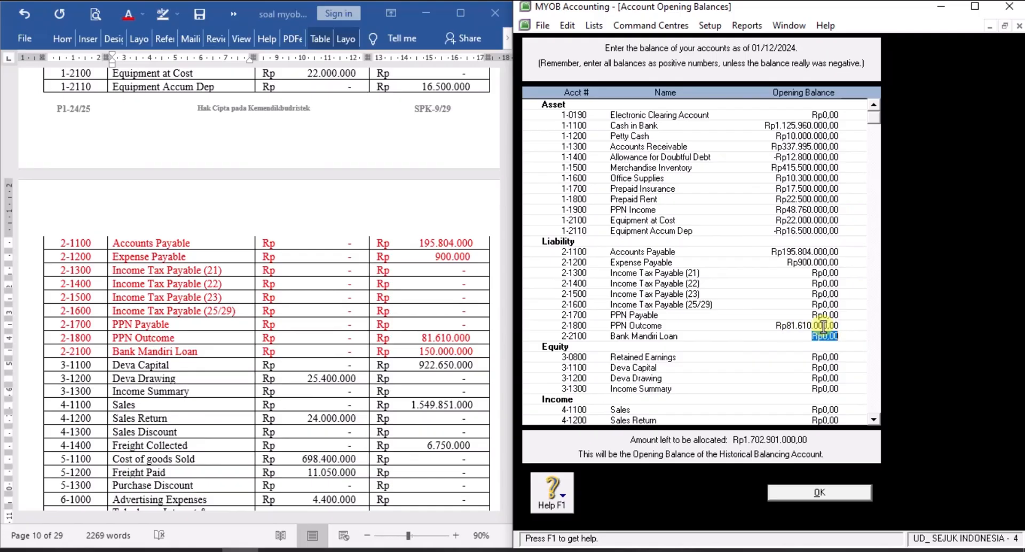
type("150000000")
key("Tab")
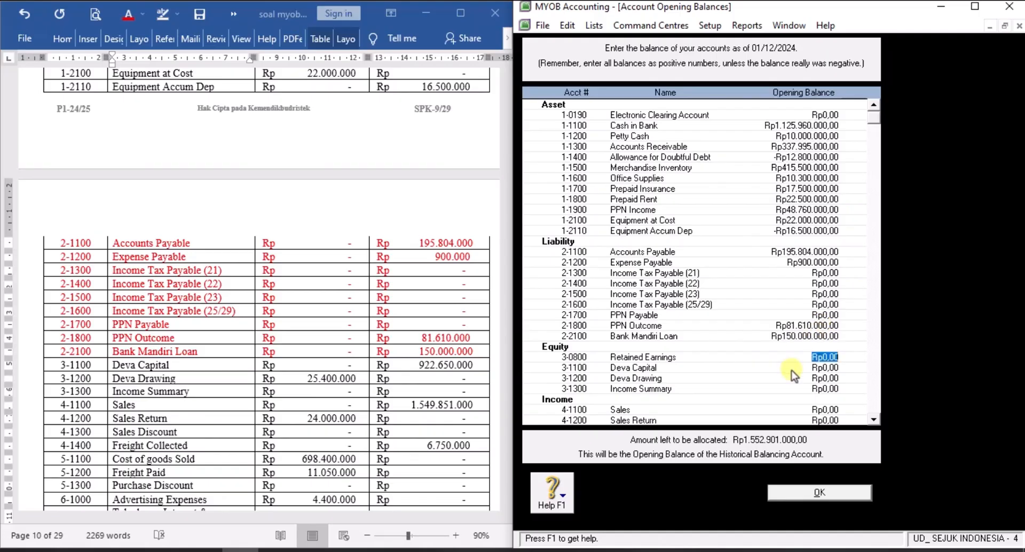
Step: In the Word document, change the text of trial balance rows 2-1100 to 2-2100 back to black
left_click(60, 243)
left_click_drag(61, 243, 424, 350)
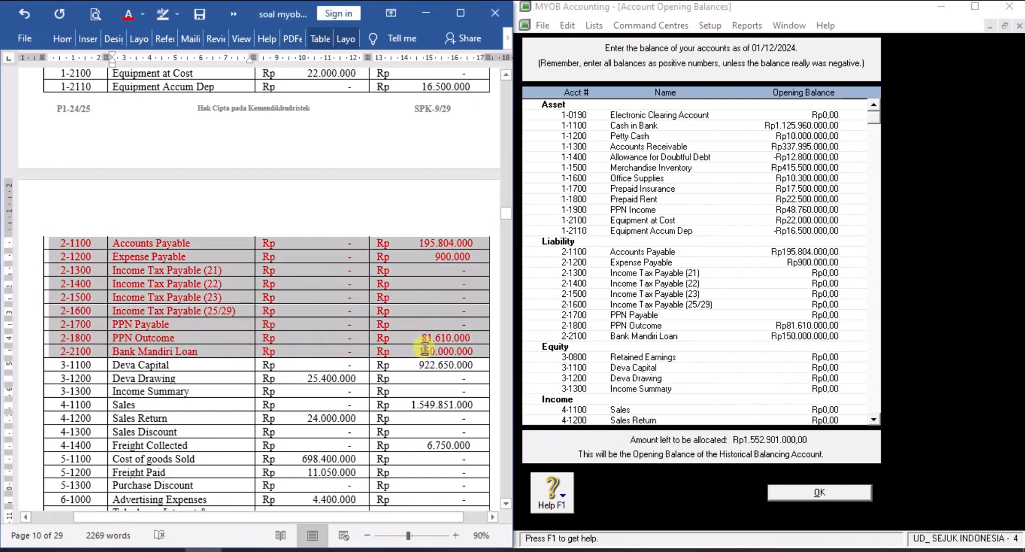
left_click(143, 15)
left_click(132, 68)
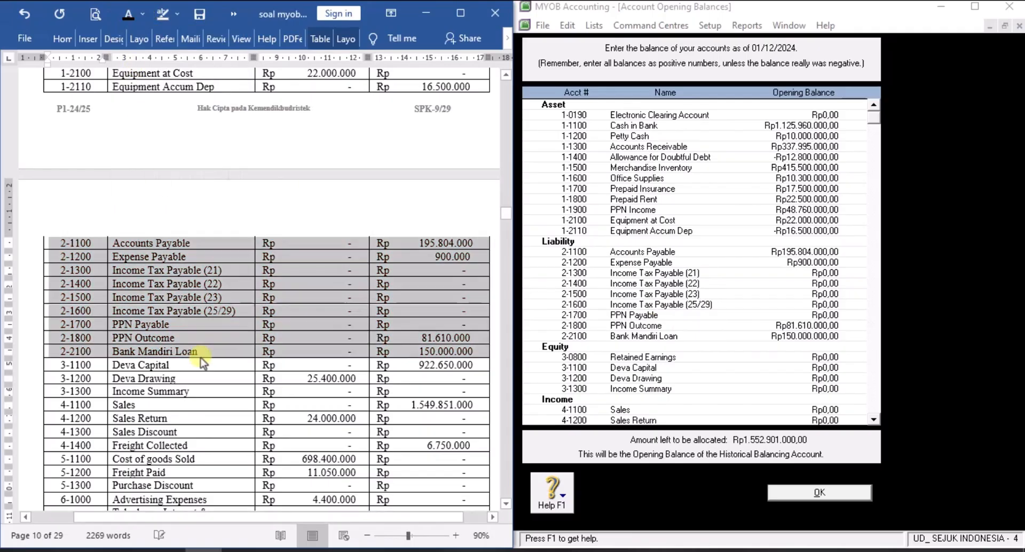
Step: Color the text of the equity rows 3-1100 to 3-1300 in the trial balance red
scroll(201, 355, "down", 5)
scroll(219, 324, "down", 2)
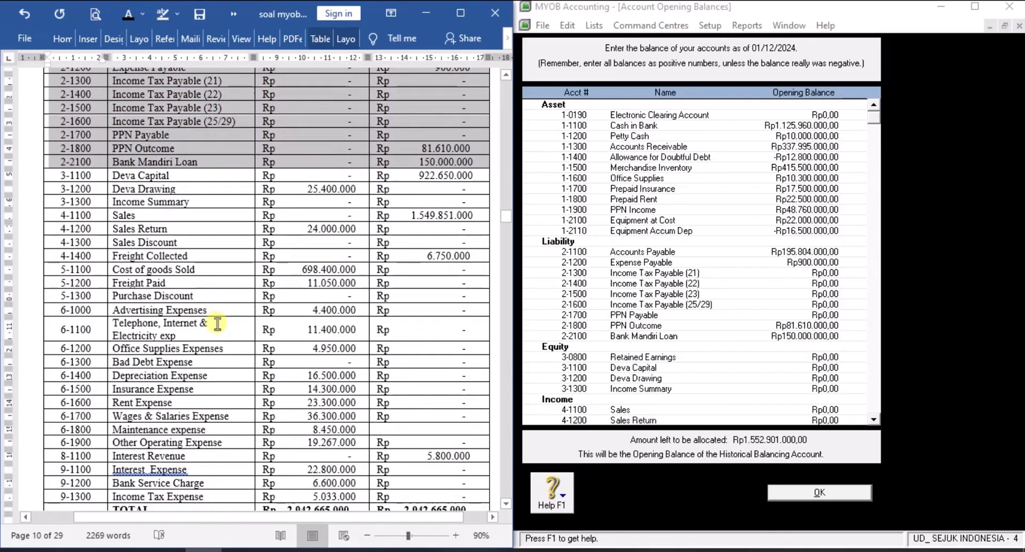
left_click(219, 324)
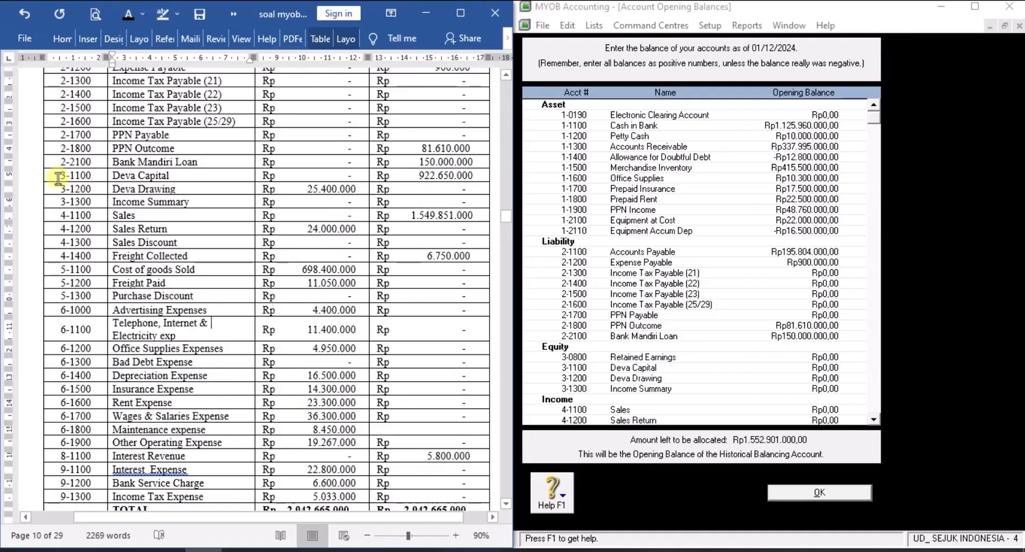
left_click_drag(62, 179, 413, 200)
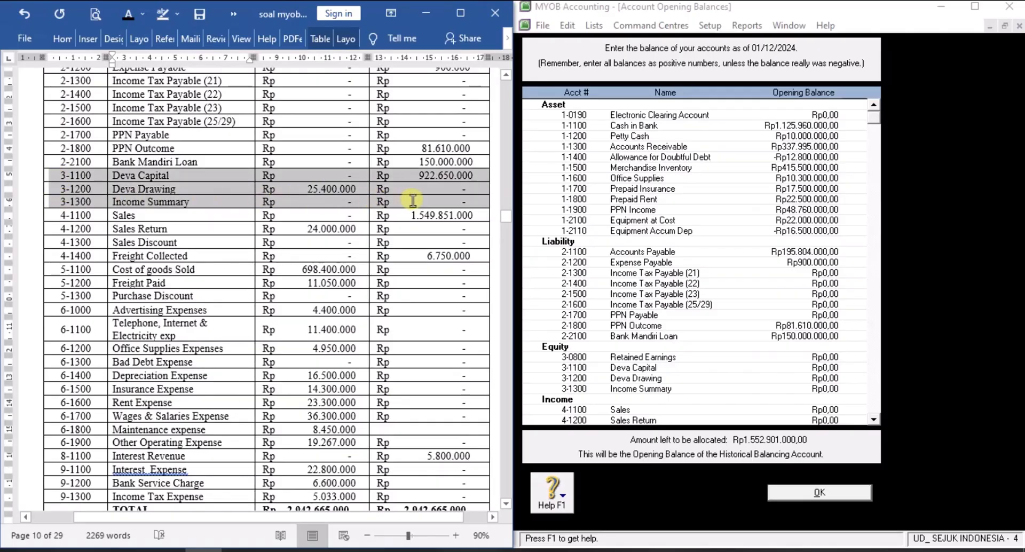
left_click(142, 13)
left_click(133, 133)
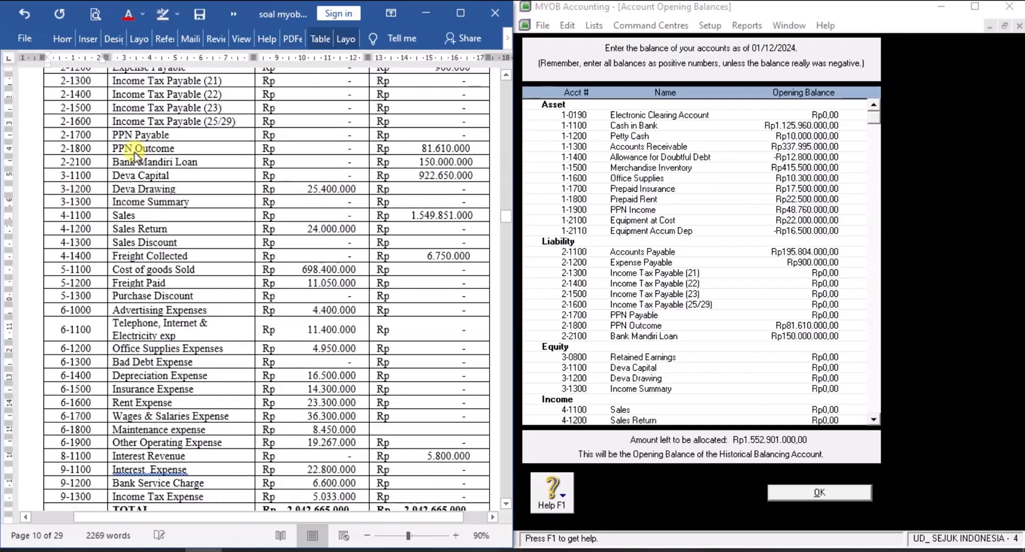
left_click(213, 238)
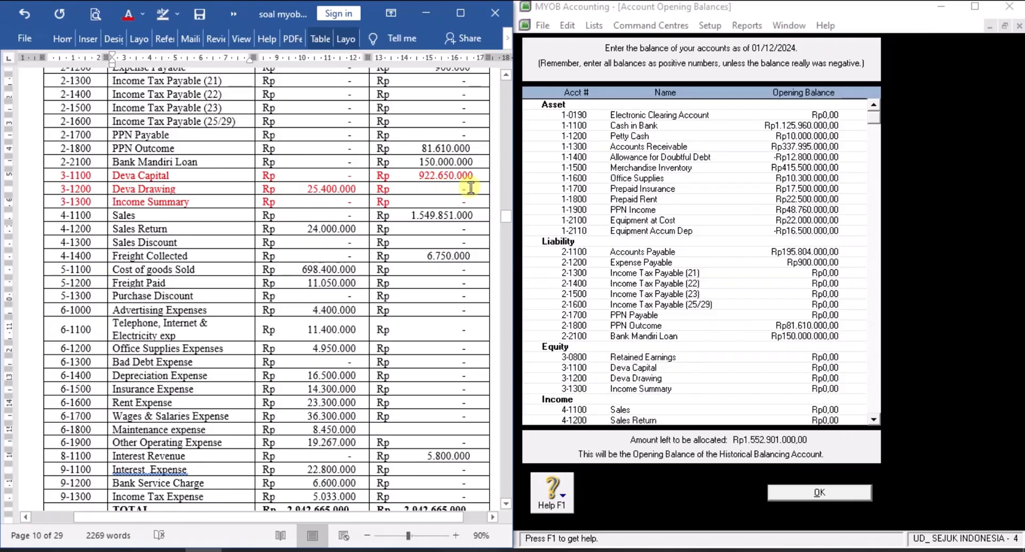
Step: In MYOB, set the opening balances of Deva Capital to 922.650.000 and Deva Drawing to the negative amount -25.400.000
left_click(714, 335)
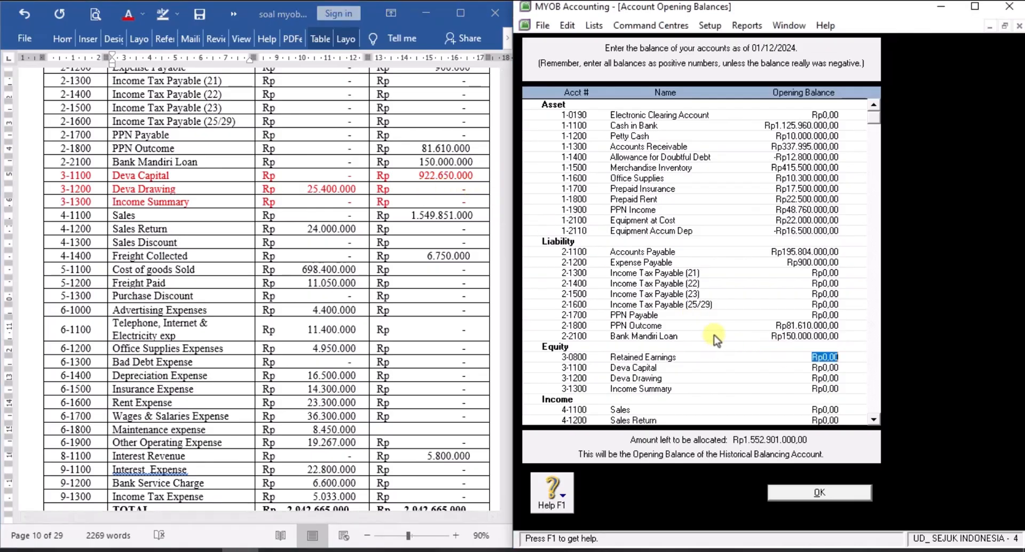
scroll(716, 337, "down", 3)
left_click(832, 273)
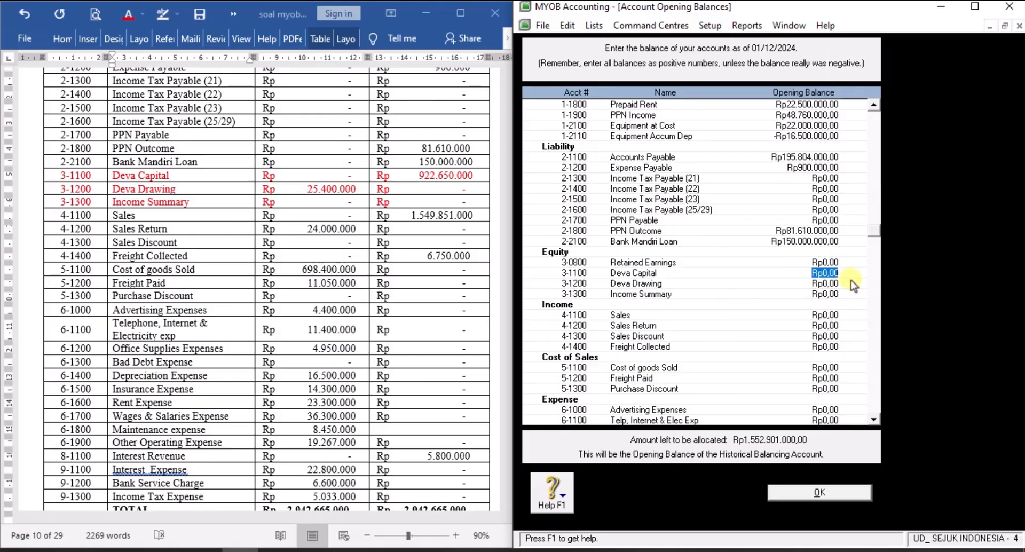
type("922650000")
key("Tab")
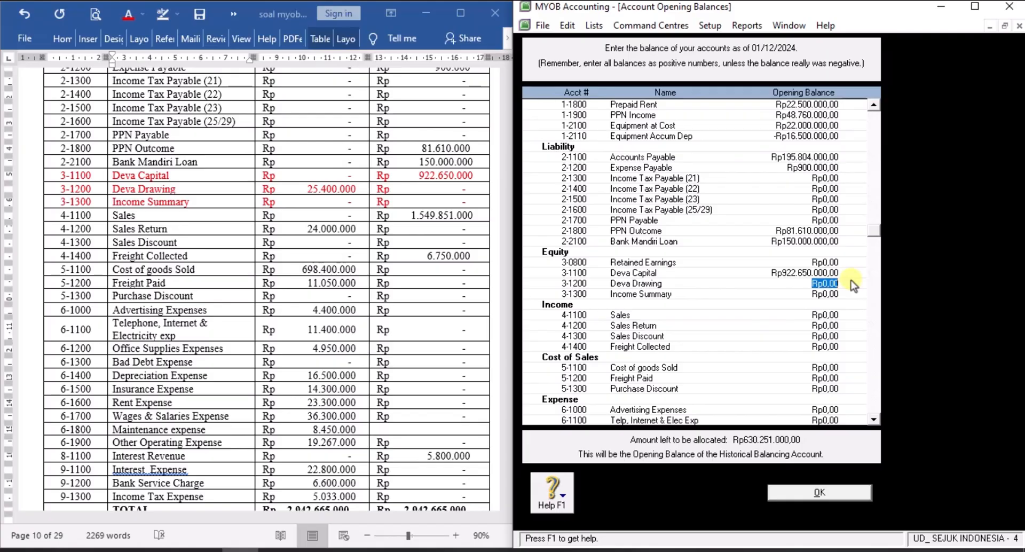
key("BackSpace")
type("-25400000")
key("Tab")
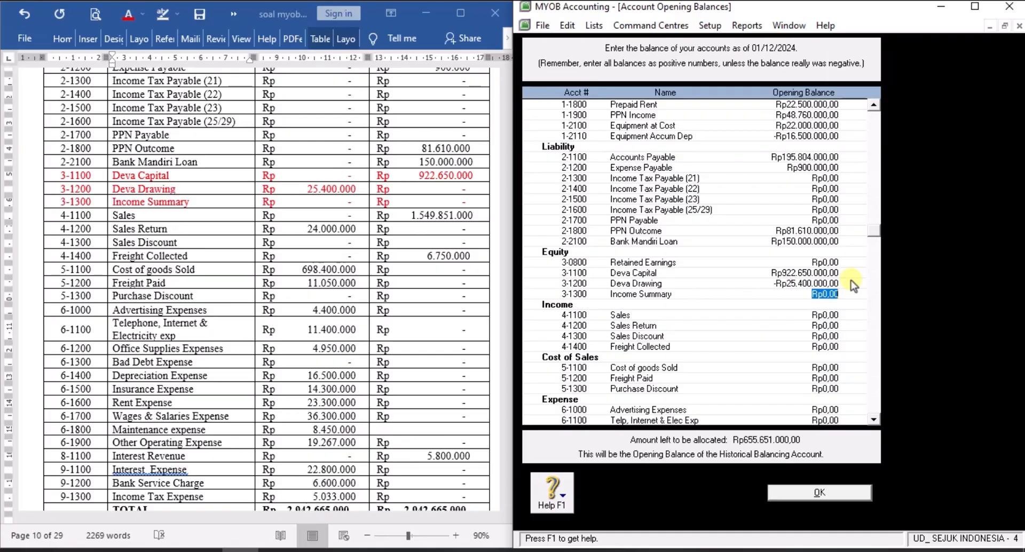
Step: In the Word document, change the text of trial balance rows 3-1100 to 3-1300 back to black
left_click(56, 175)
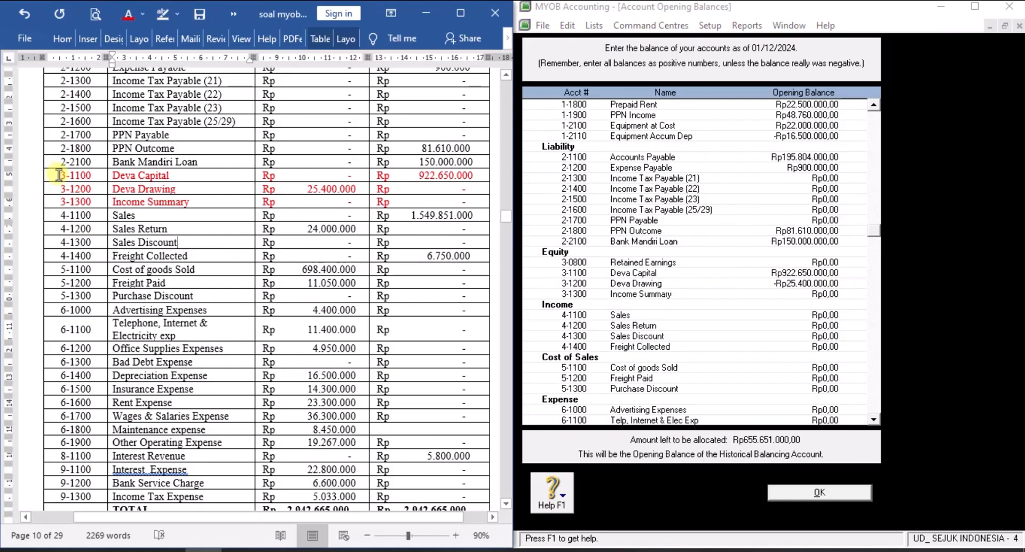
left_click_drag(59, 175, 418, 202)
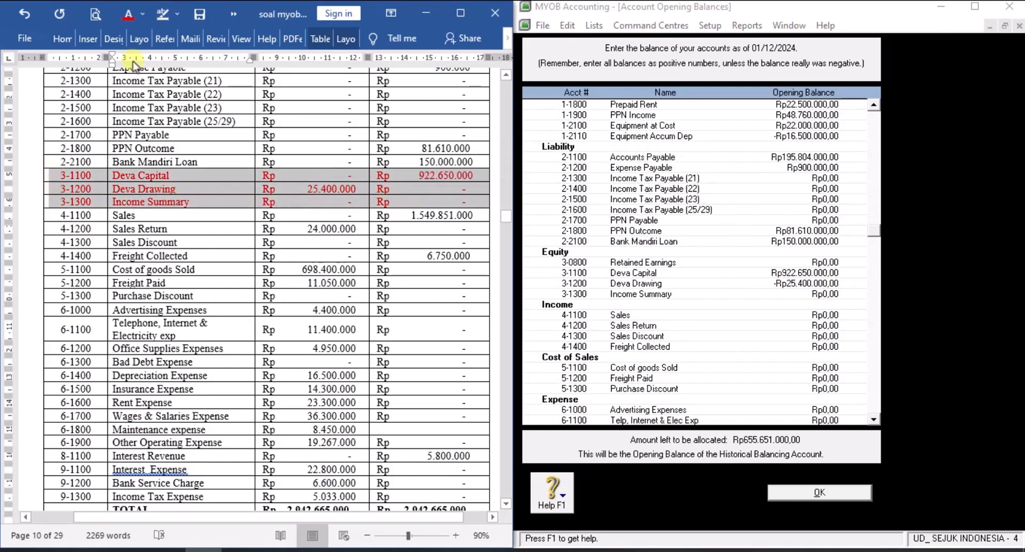
left_click(143, 13)
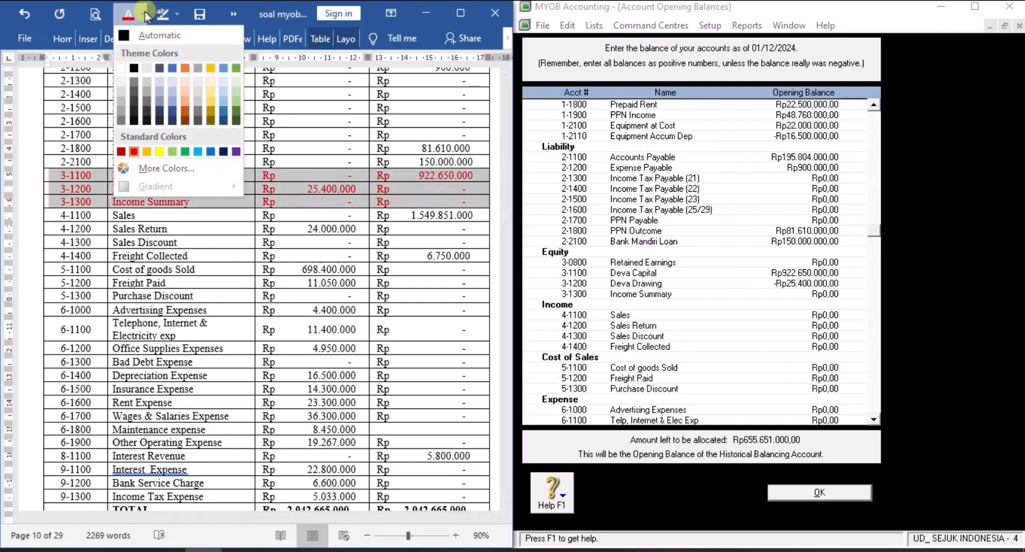
left_click(126, 36)
left_click(171, 234)
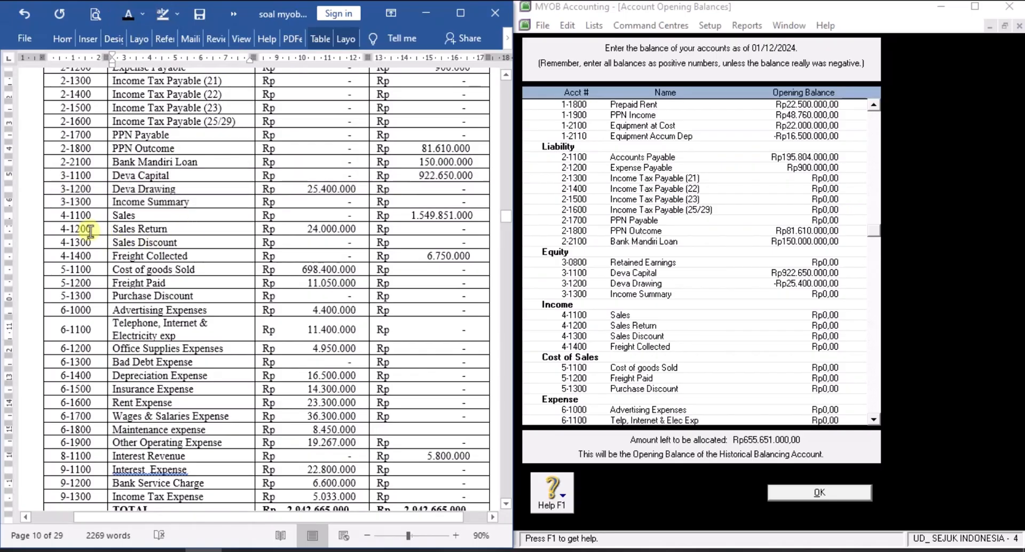
Step: Color the text of the income rows 4-1100 to 4-1400 in the trial balance red
left_click_drag(57, 213, 422, 255)
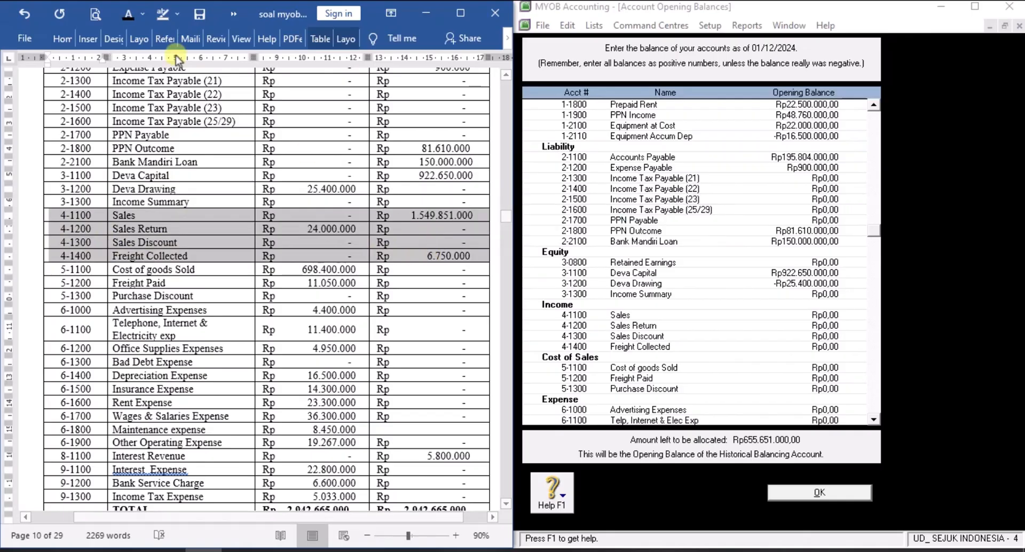
left_click(142, 15)
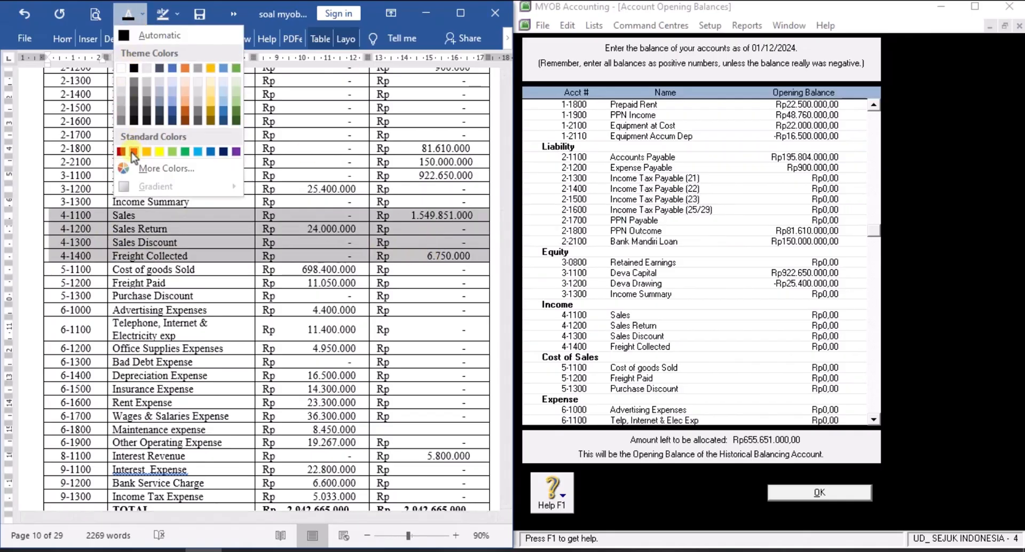
left_click(134, 152)
left_click(317, 283)
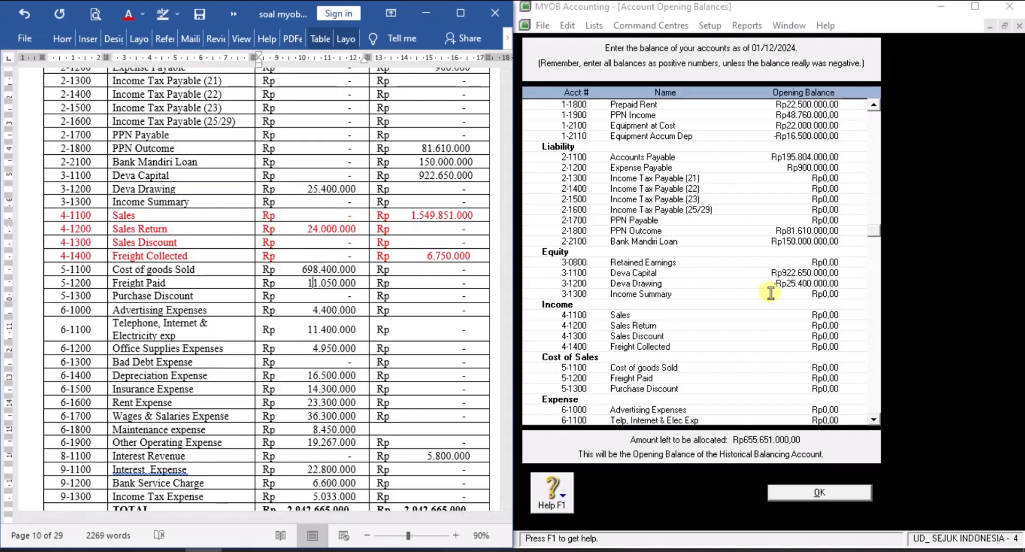
Step: In MYOB, set the opening balances of Sales to 1.549.851.000 and Sales Return to the negative amount -24.000.000
left_click(817, 316)
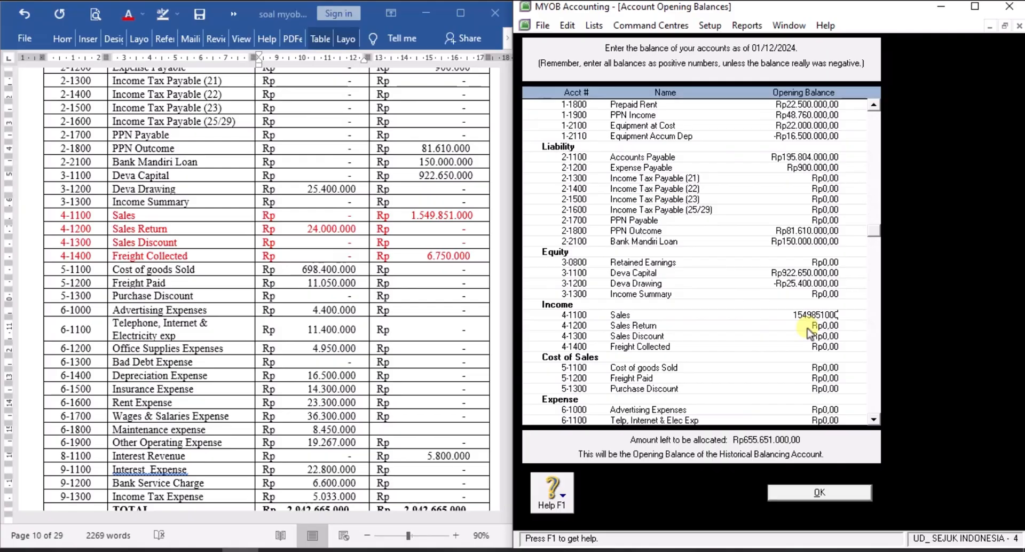
left_click(808, 328)
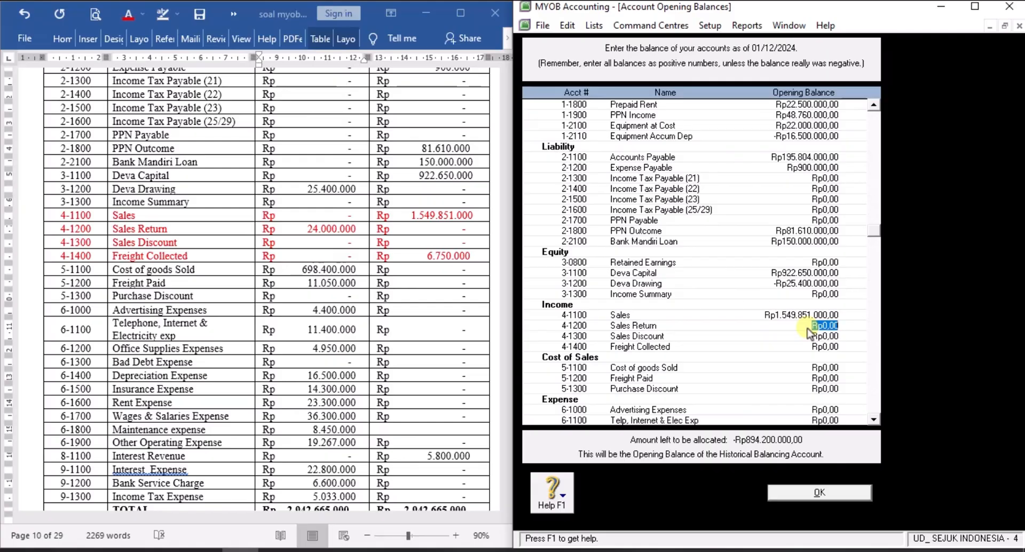
key("BackSpace")
type("-24000000")
key("Tab")
Step: Skip Sales Discount and set the opening balance of Freight Collected to 6.750.000
key("Tab")
type("6.7")
type("50.000")
key("Tab")
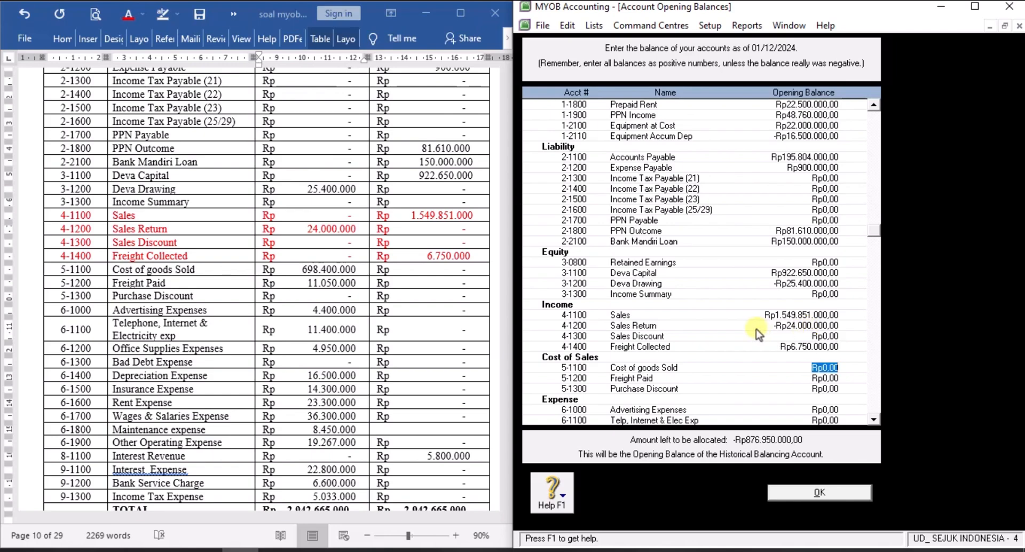
Step: In the Word document, change the text of trial balance rows 4-1100 to 4-1400 back to black
left_click(54, 218)
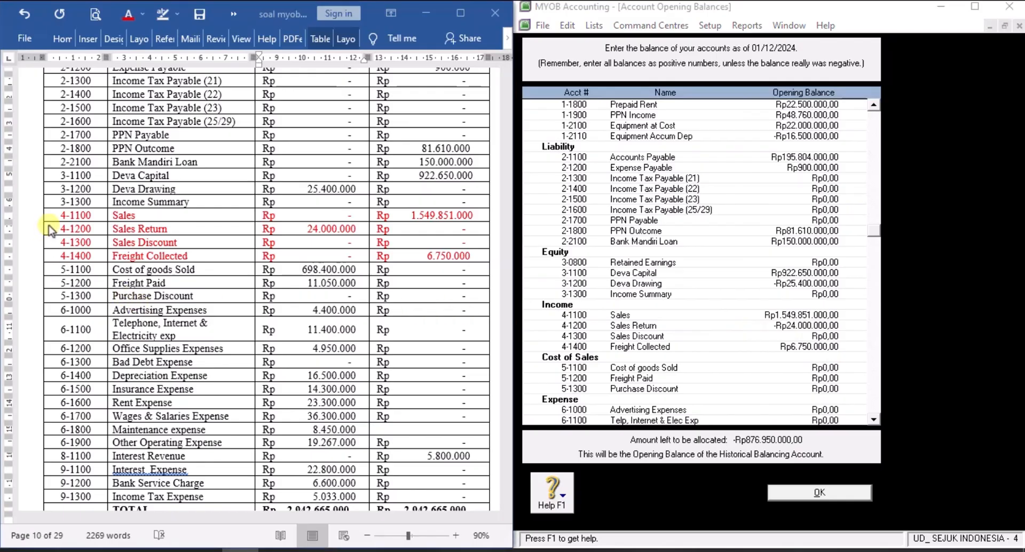
left_click_drag(54, 219, 420, 253)
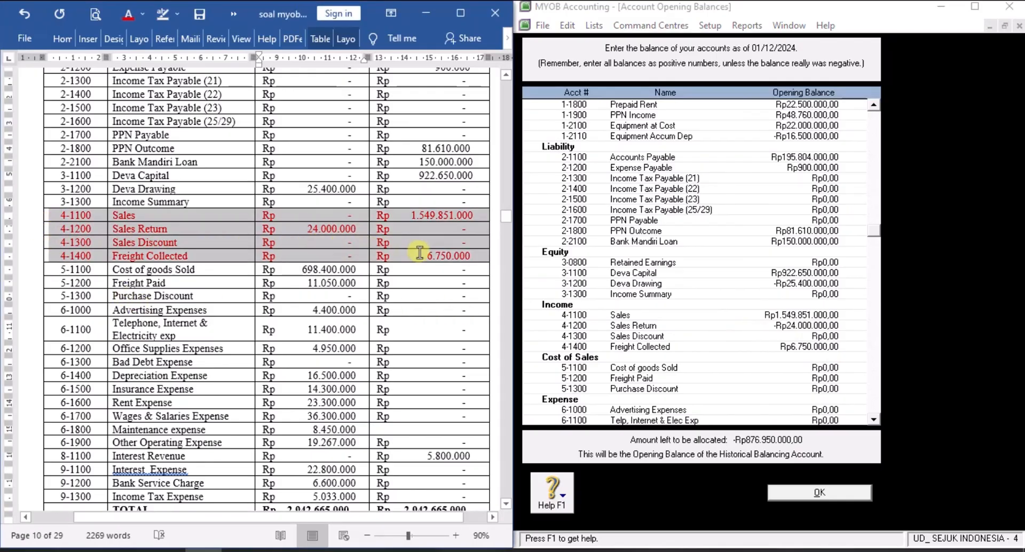
left_click(143, 13)
left_click(134, 67)
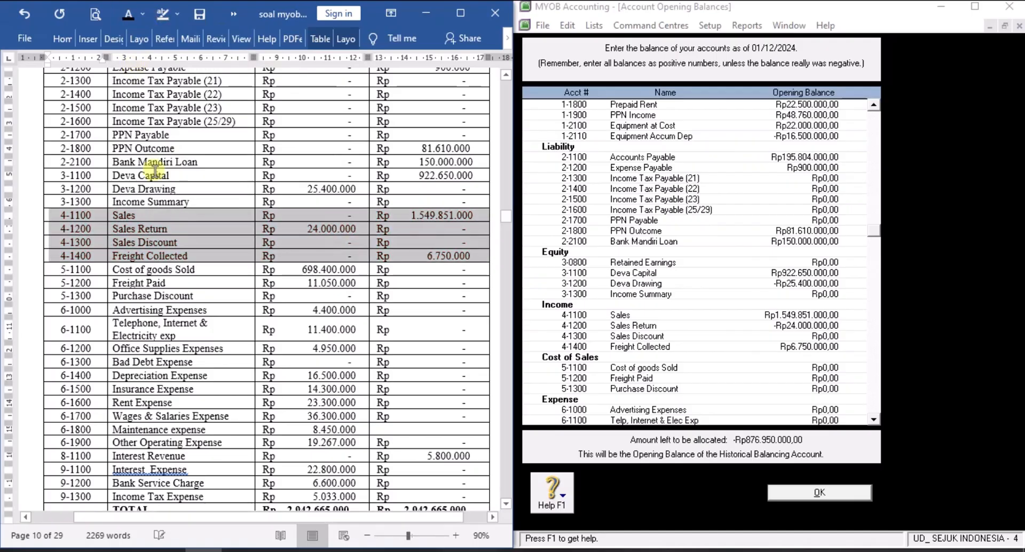
left_click(186, 283)
scroll(186, 284, "down", 2)
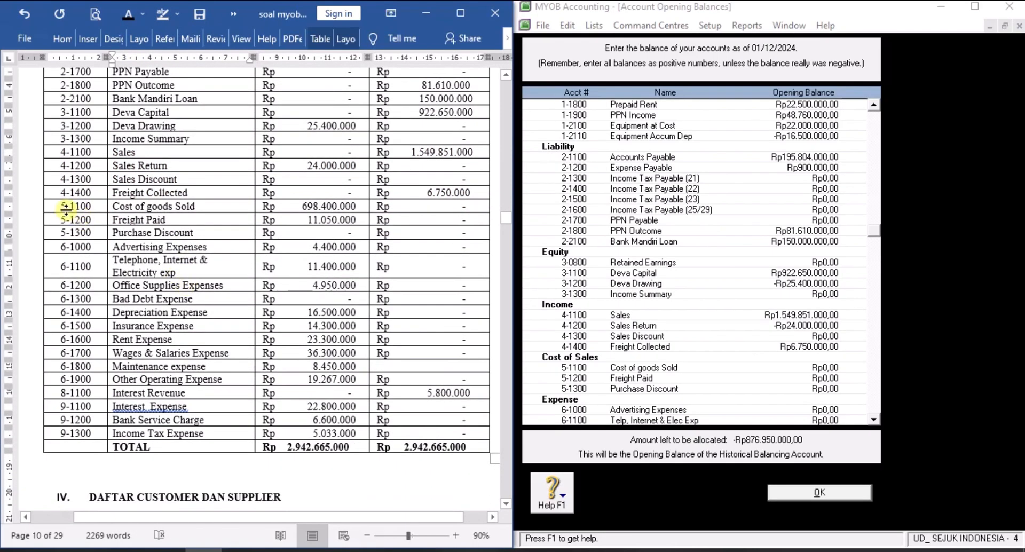
Step: In the Word trial balance, color the text of the cost of sales rows 5-1100 to 5-1300 red
mouse_move(59, 208)
left_mouse_down()
mouse_move(206, 229)
mouse_move(414, 235)
left_mouse_up()
left_click(143, 15)
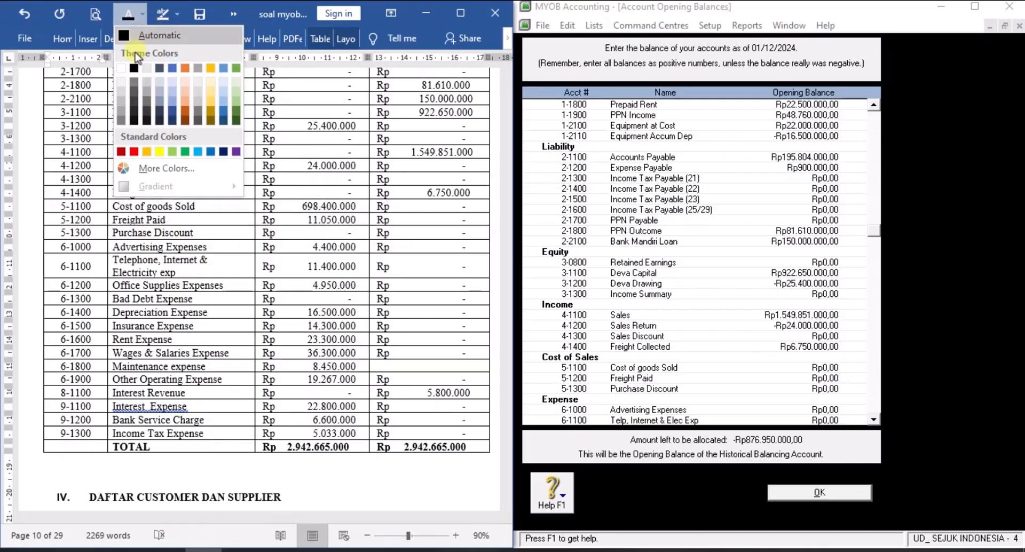
left_click(235, 272)
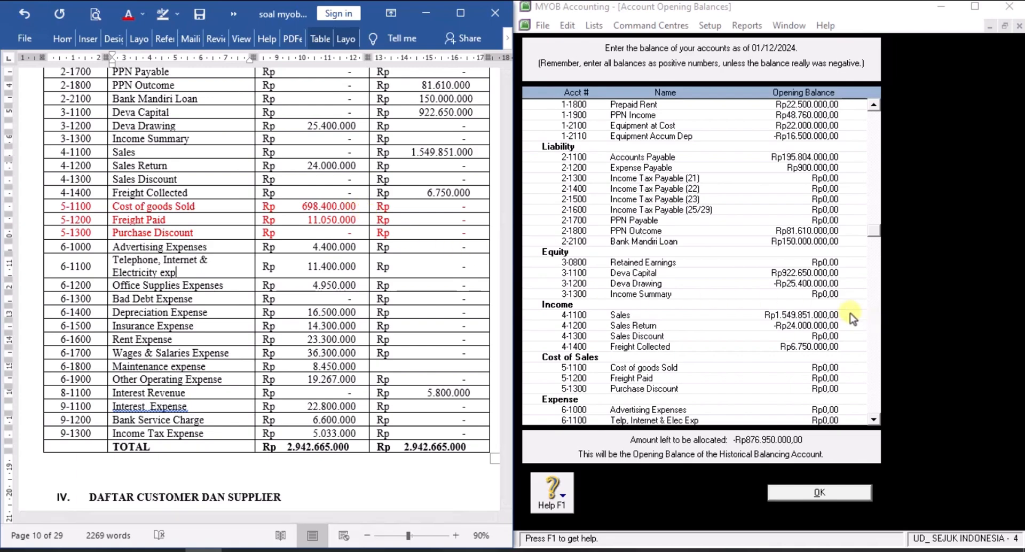
Step: In MYOB, set the opening balances of Cost of goods Sold to 698.400.000 and Freight Paid to 11.050.000
scroll(734, 331, "down", 2)
left_click(801, 305)
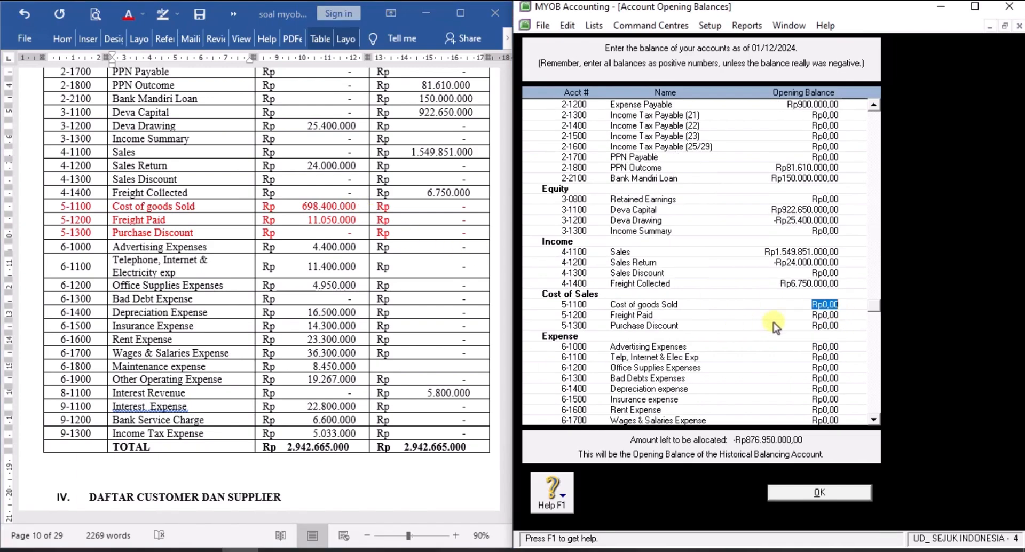
type("69")
type("8.")
type("400.00")
type("0")
key("Tab")
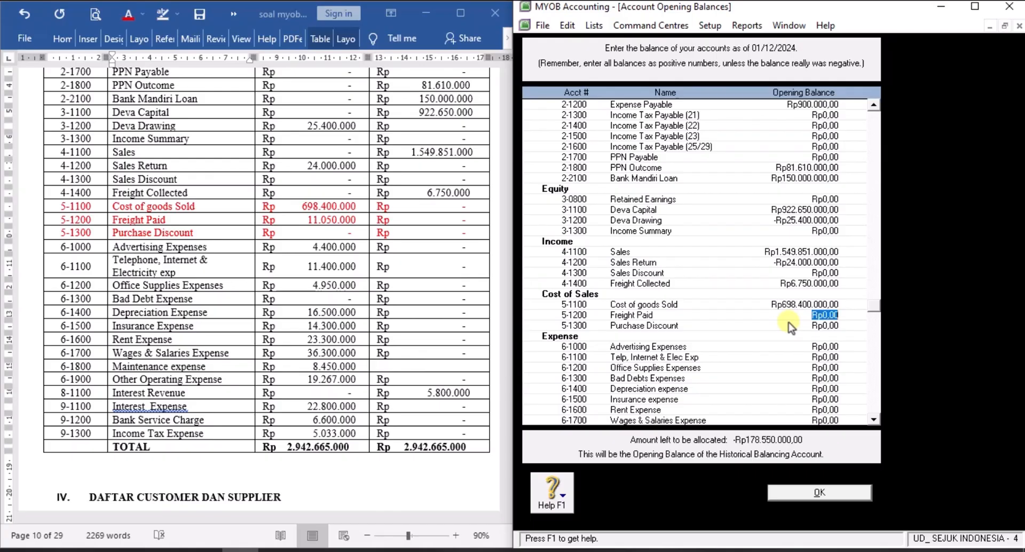
type("11.050.000")
key("Tab")
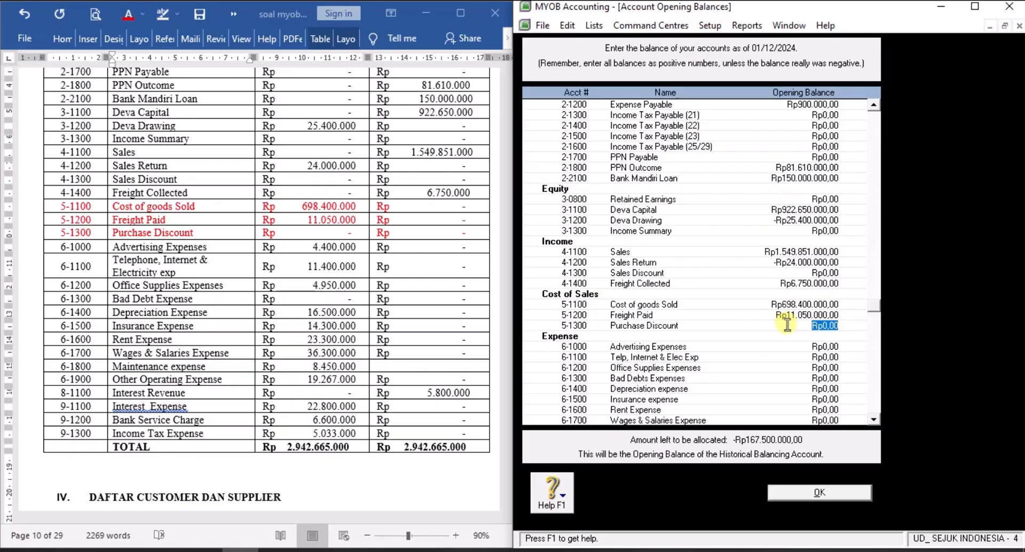
scroll(759, 337, "down", 3)
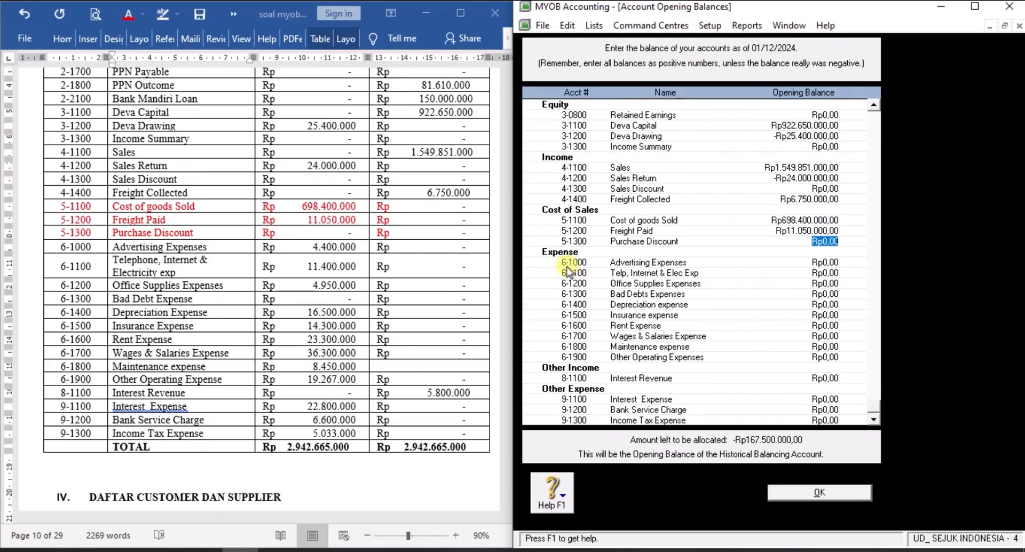
Step: In the Word document, change the text of trial balance rows 5-1100 to 5-1300 back to automatic black
left_click(77, 229)
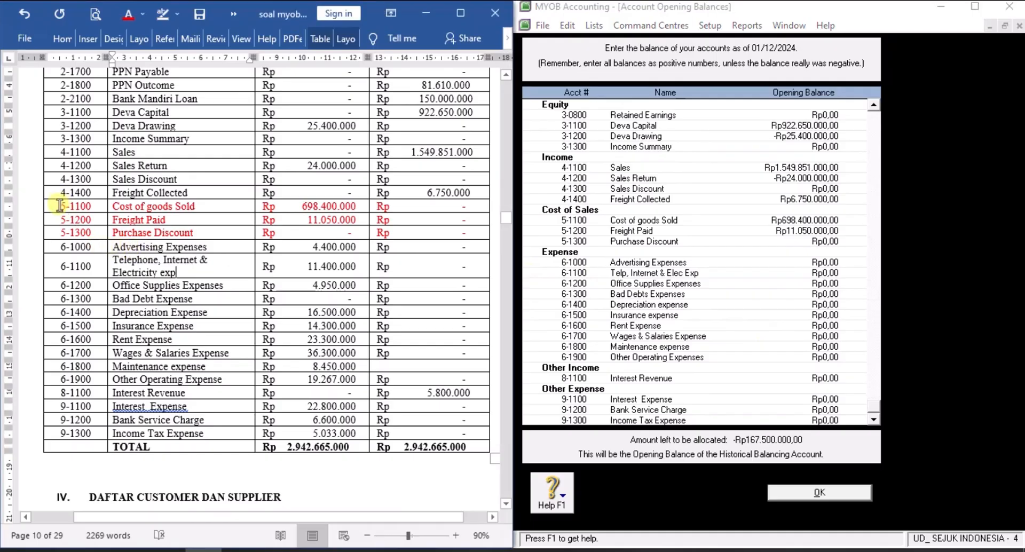
left_click_drag(59, 207, 438, 234)
left_click(142, 14)
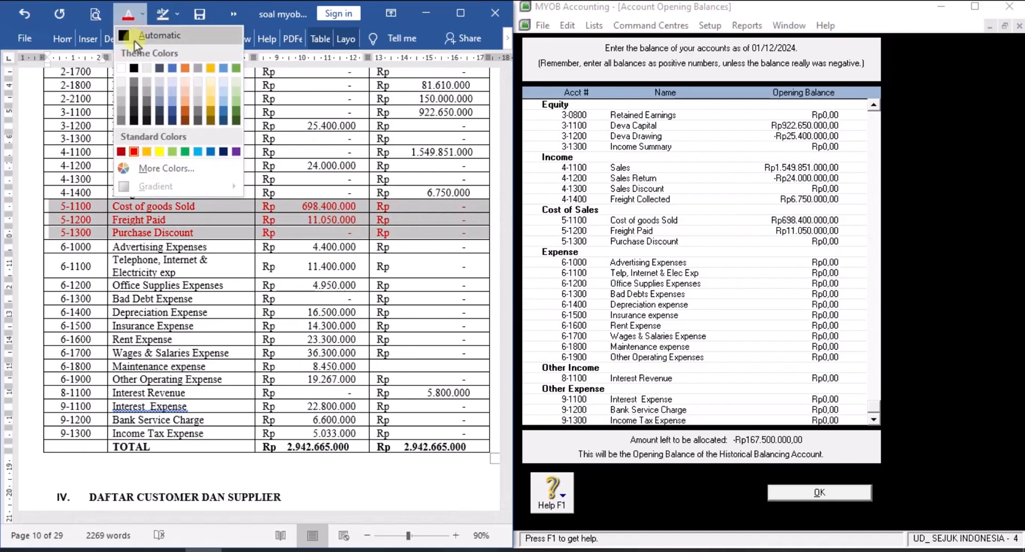
left_click(136, 36)
left_click(162, 234)
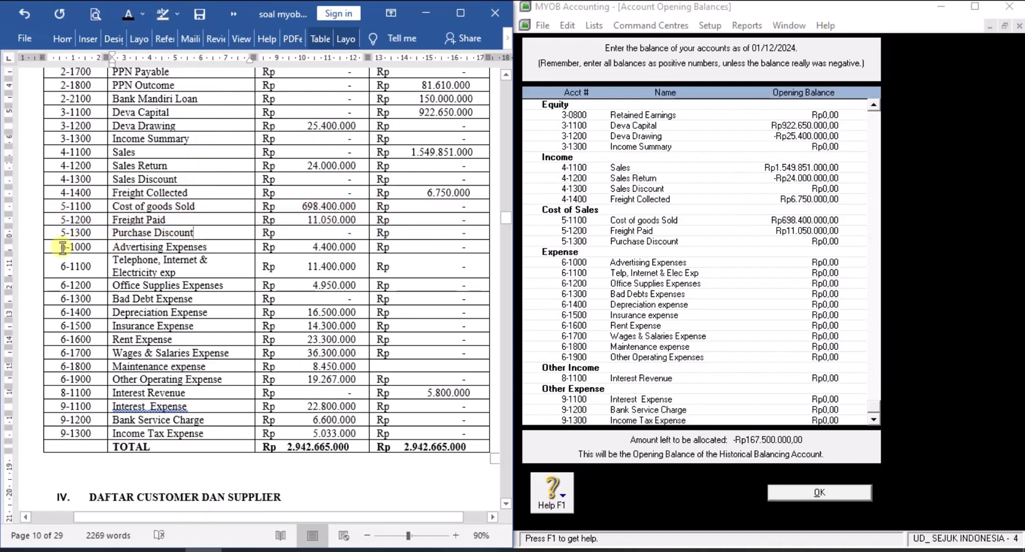
Step: Color the text of the expense rows 6-1000 to 6-1900 in the trial balance red
left_click_drag(62, 247, 409, 373)
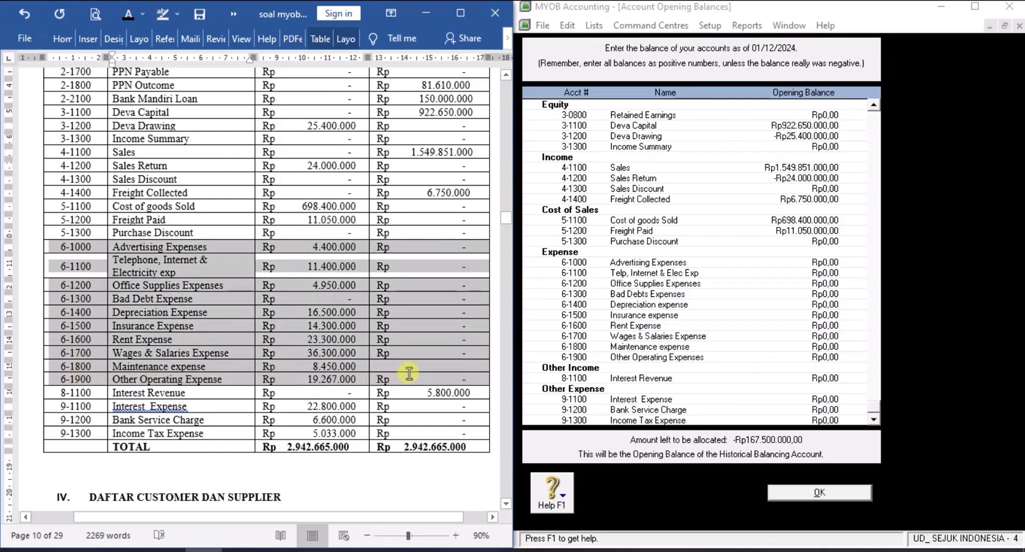
left_click(142, 13)
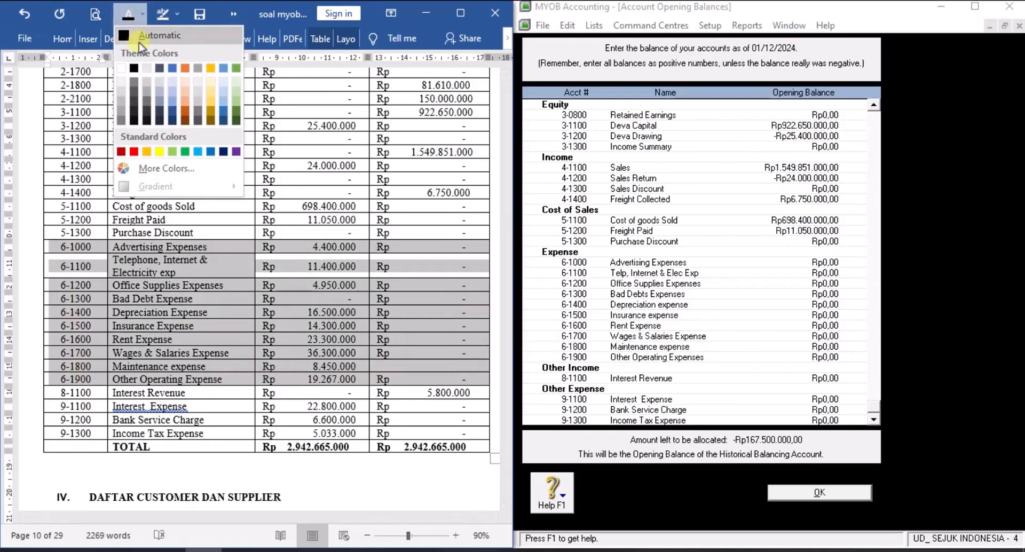
left_click(134, 152)
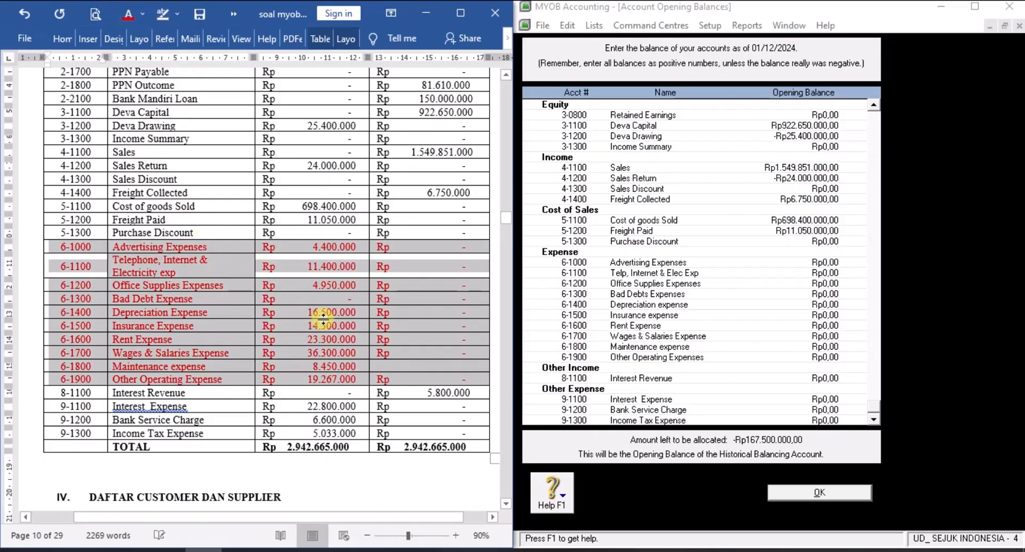
left_click(414, 299)
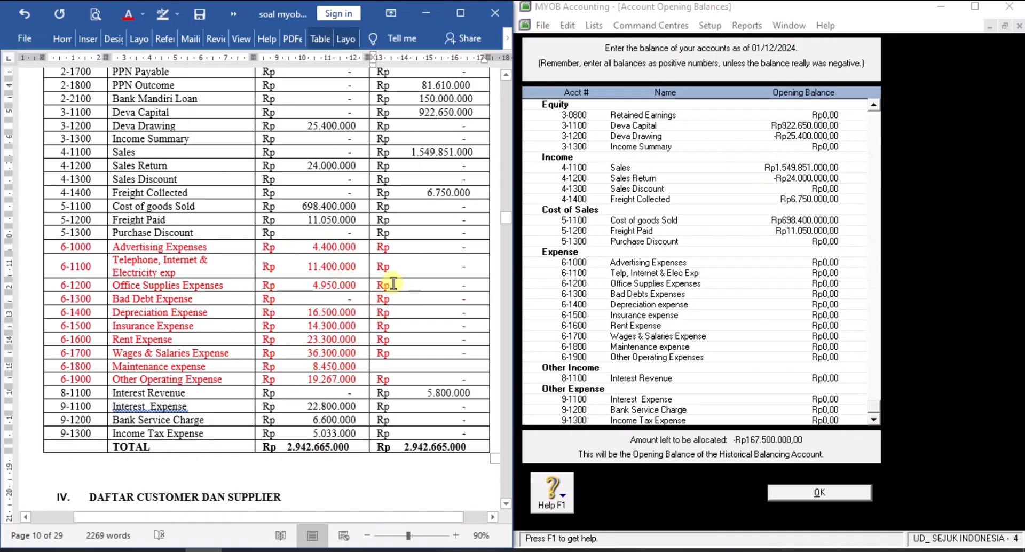
Step: In MYOB, set the opening balances of Advertising Expenses to 4.400.000, Telp, Internet & Elec Exp to 11.400.000 and Office Supplies Expenses to 4.950.000
left_click(819, 262)
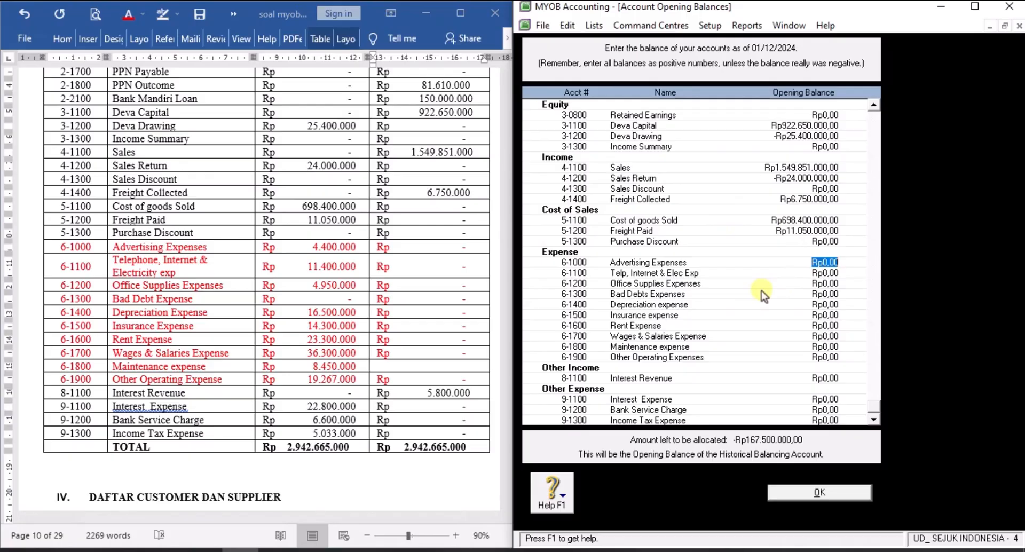
type("4400000")
key("Tab")
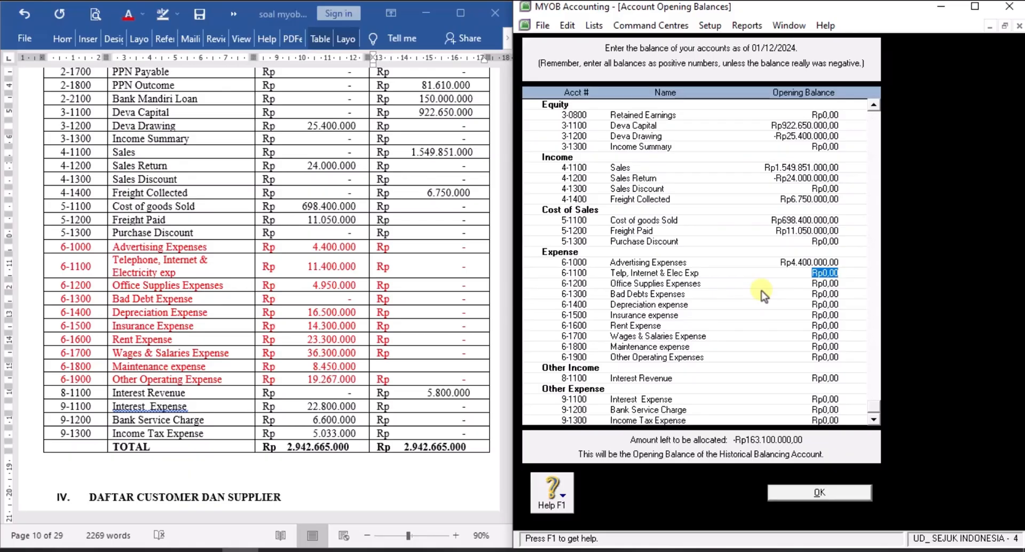
type("11.400.00")
type("0")
key("Tab")
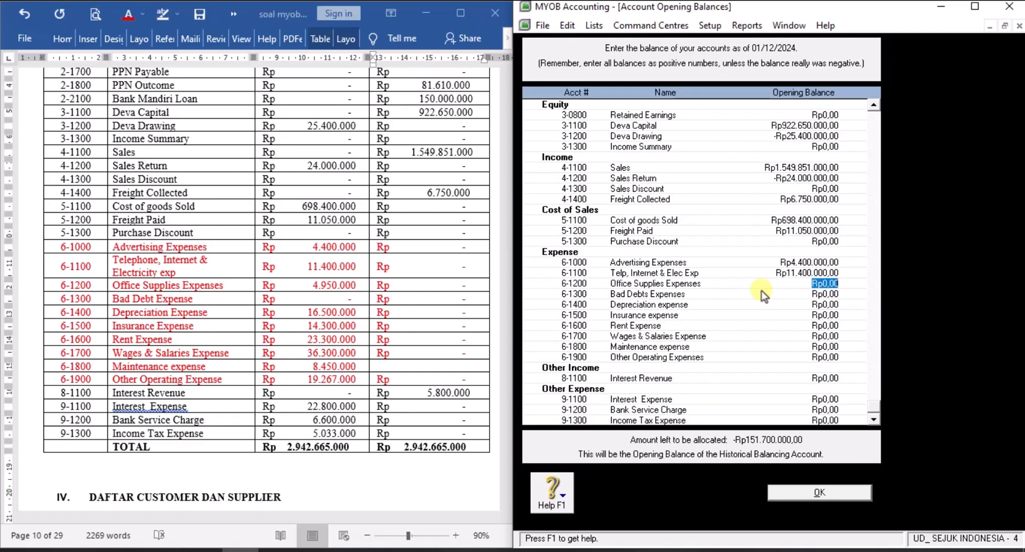
type("4950000")
key("Tab")
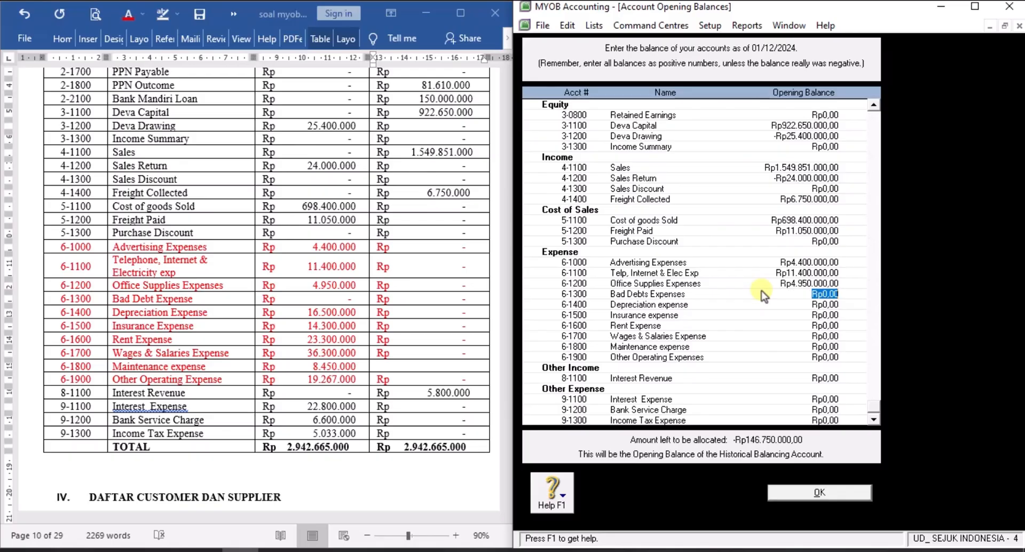
Step: Skip Bad Debts Expenses and set the opening balances of Depreciation expense to 16.500.000 and Insurance expense to 14.300.000
key("Tab")
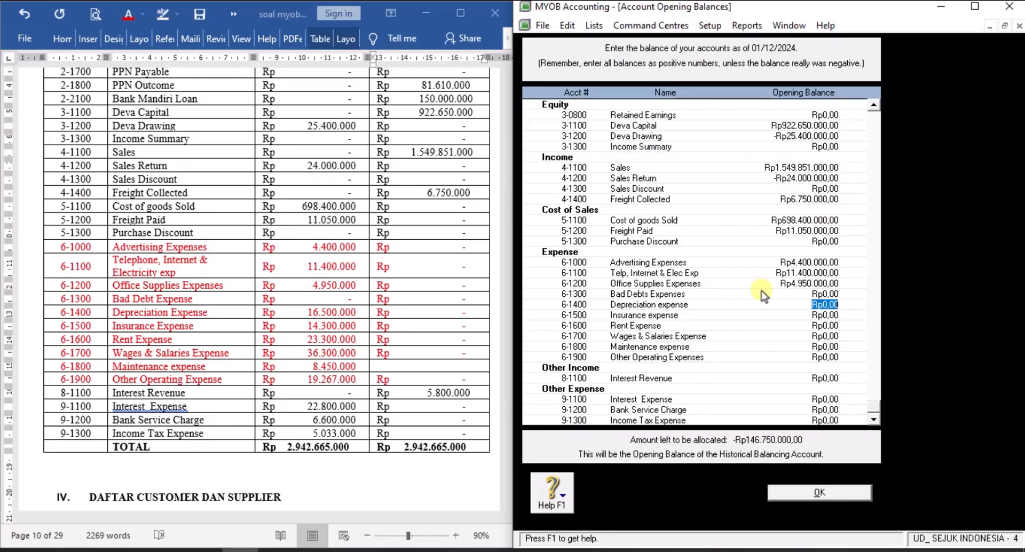
type("16500000")
key("Tab")
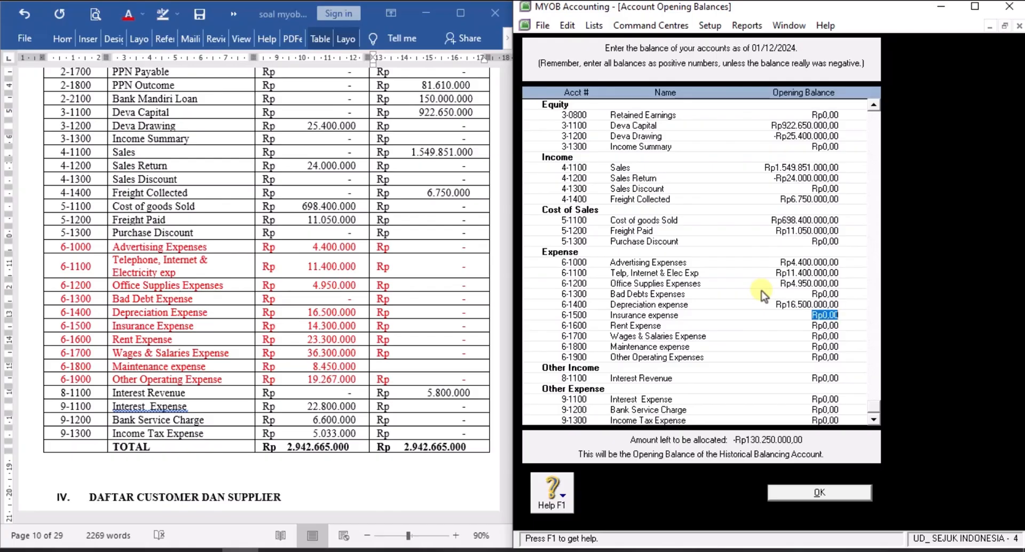
type("14.3")
type("00.00")
type("0")
key("Tab")
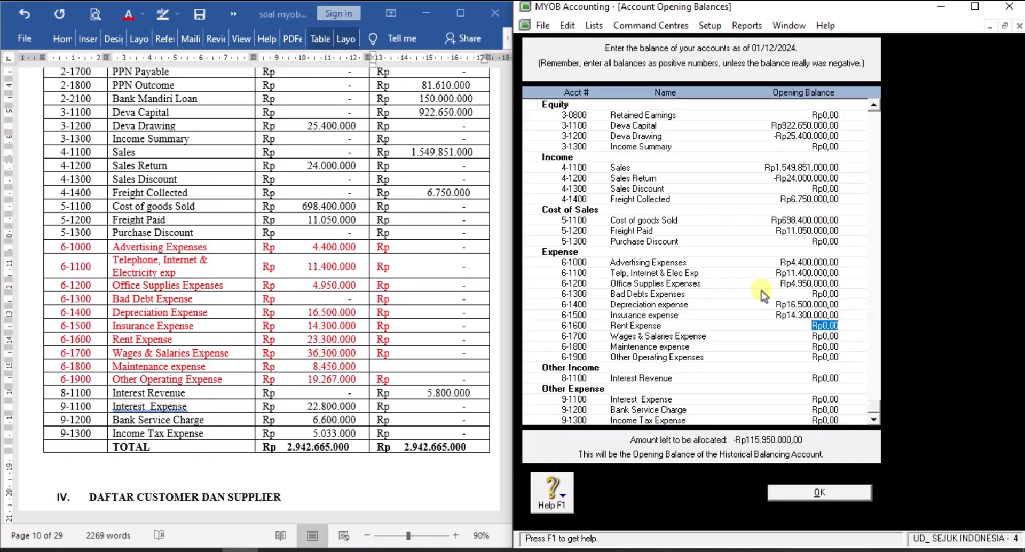
Step: Set the opening balances of Rent Expense to 23.300.000 and Wages & Salaries Expense to 36.300.000
type("23300000")
key("Tab")
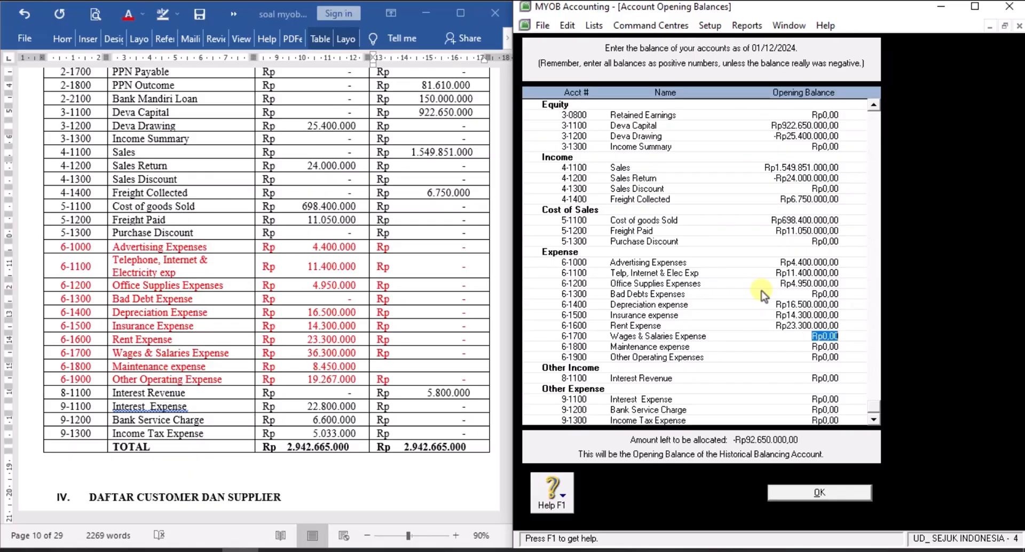
type("36300000")
key("Tab")
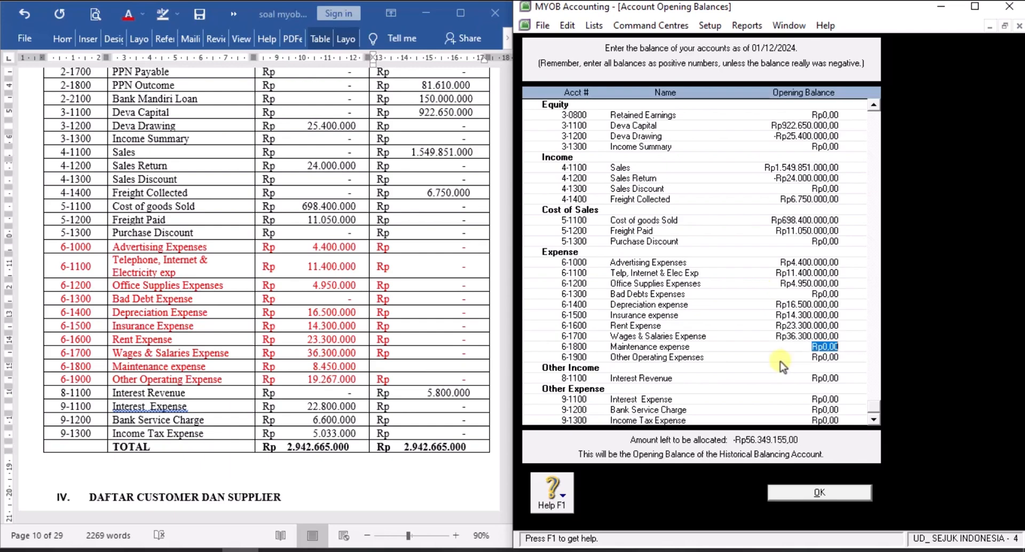
Step: Set the opening balances of Maintenance expense to 8.450.000 and Other Operating Expenses to 19.267.000
type("8450000")
key("Tab")
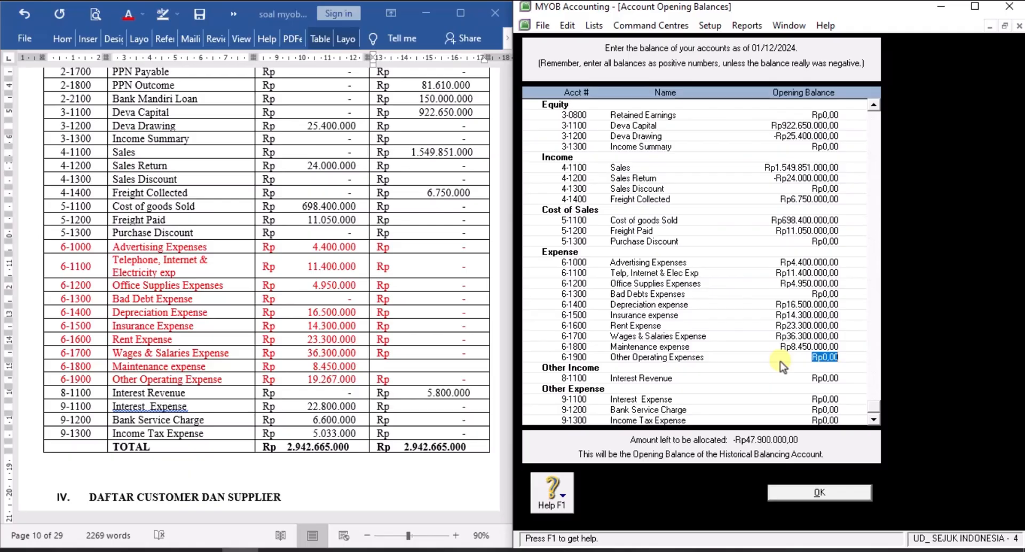
type("19267000")
key("Tab")
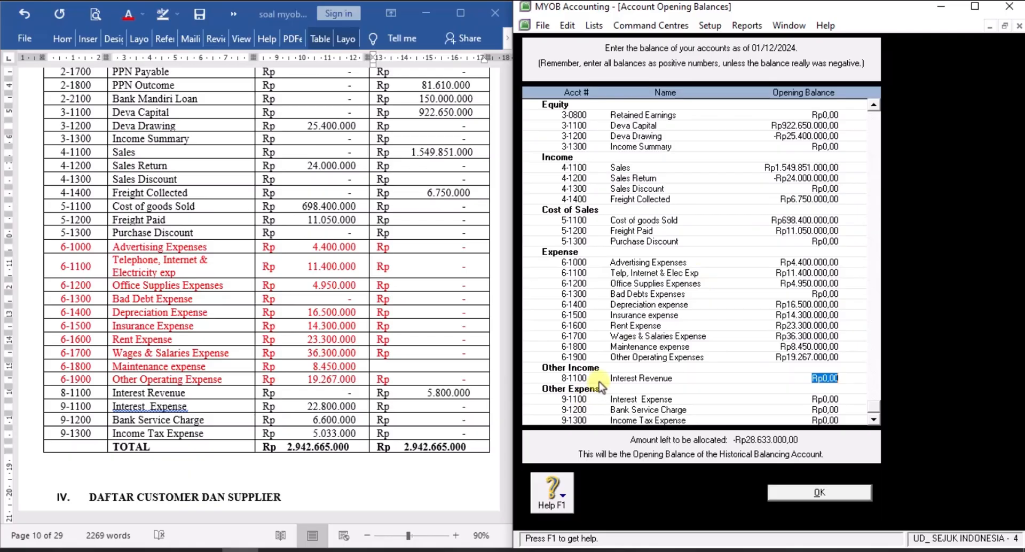
Step: In the Word document, change the text of trial balance rows 6-1000 to 6-1900 back to automatic black
left_click(68, 250)
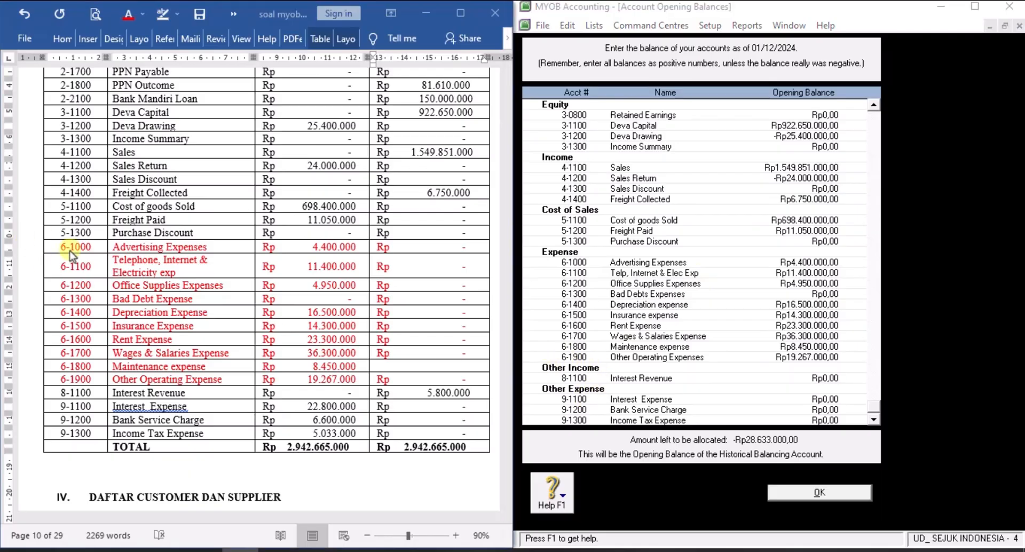
left_click_drag(63, 250, 376, 376)
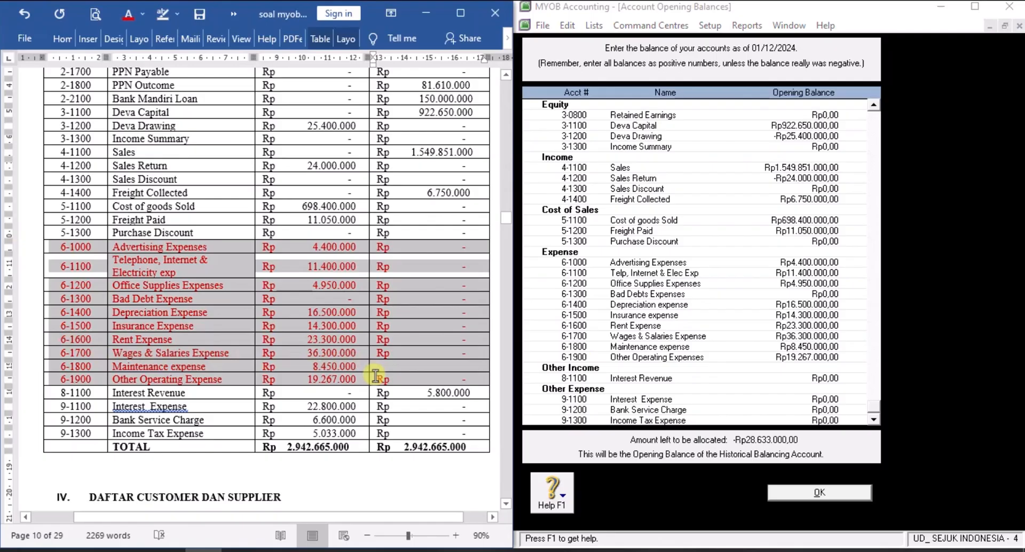
left_click(142, 14)
left_click(130, 38)
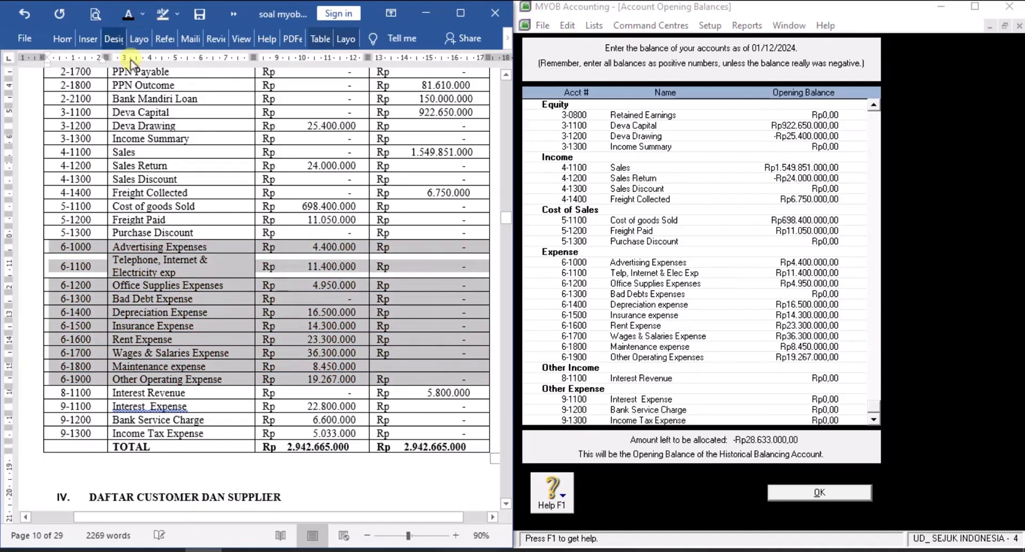
left_click(199, 312)
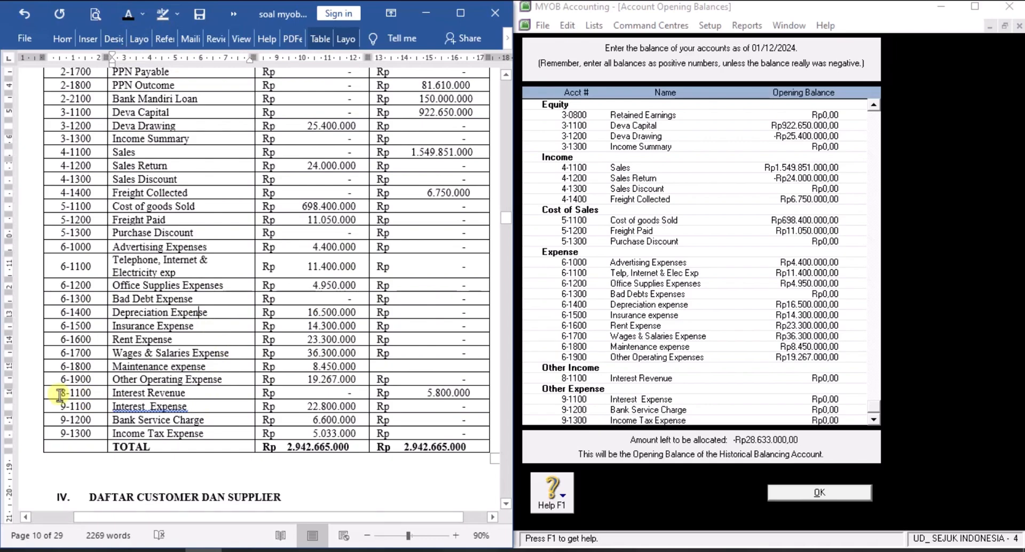
Step: Color the text of the Interest Revenue row 8-1100 in the trial balance red
left_click_drag(85, 394, 407, 393)
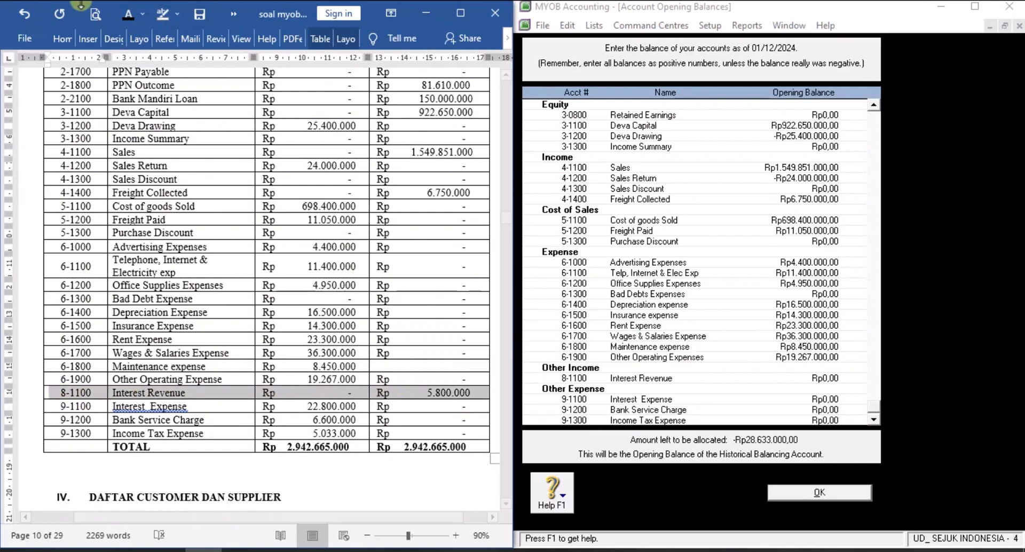
left_click(141, 21)
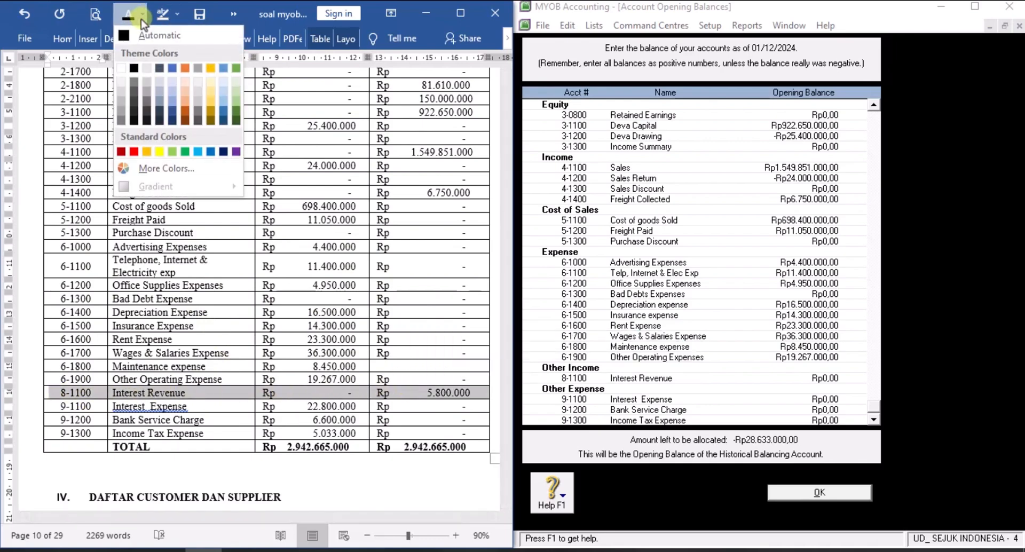
left_click(134, 142)
left_click(404, 412)
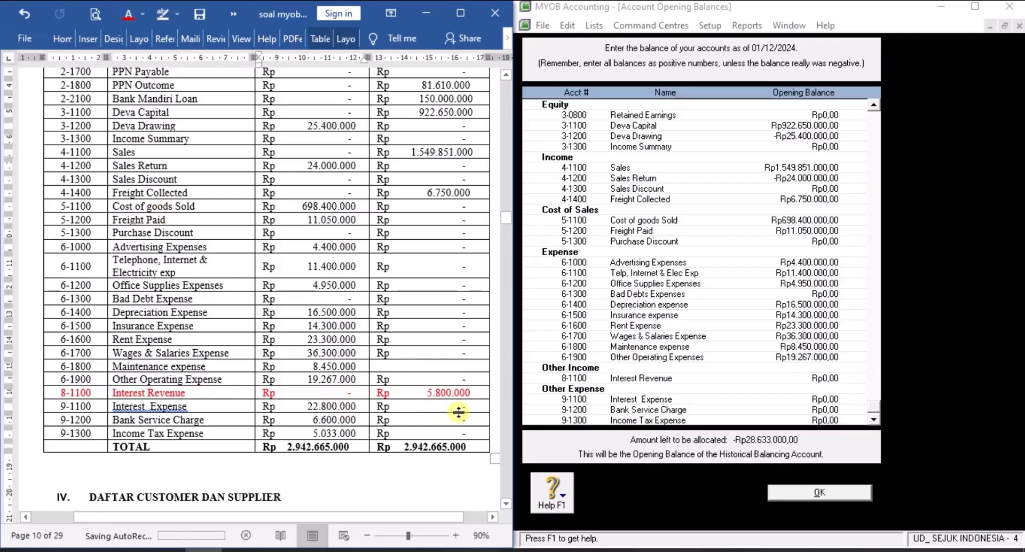
Step: In MYOB, set the opening balances of Interest Revenue to 5.800.000 and Interest Expense to 22.800.000
left_click(825, 380)
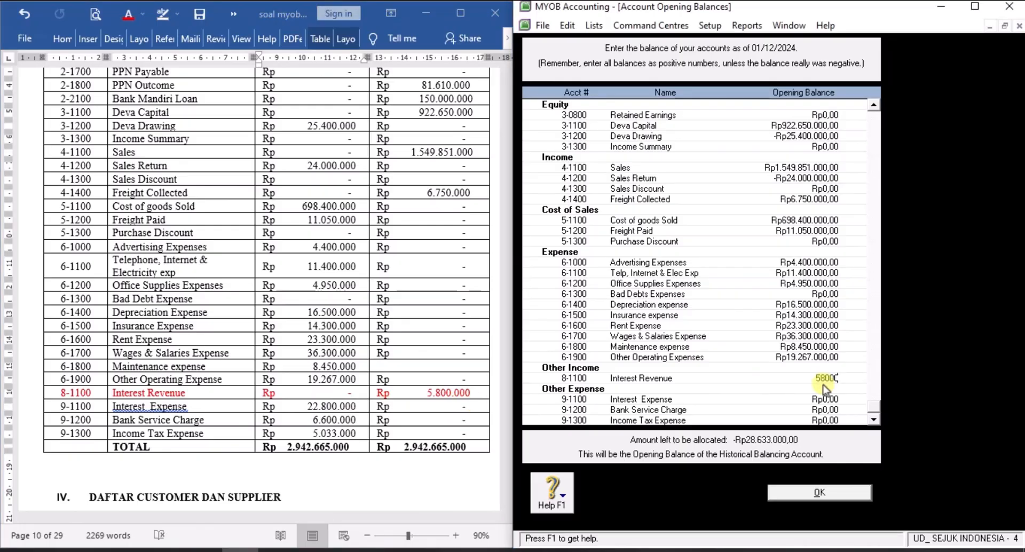
key("Tab")
type("22800000")
key("Tab")
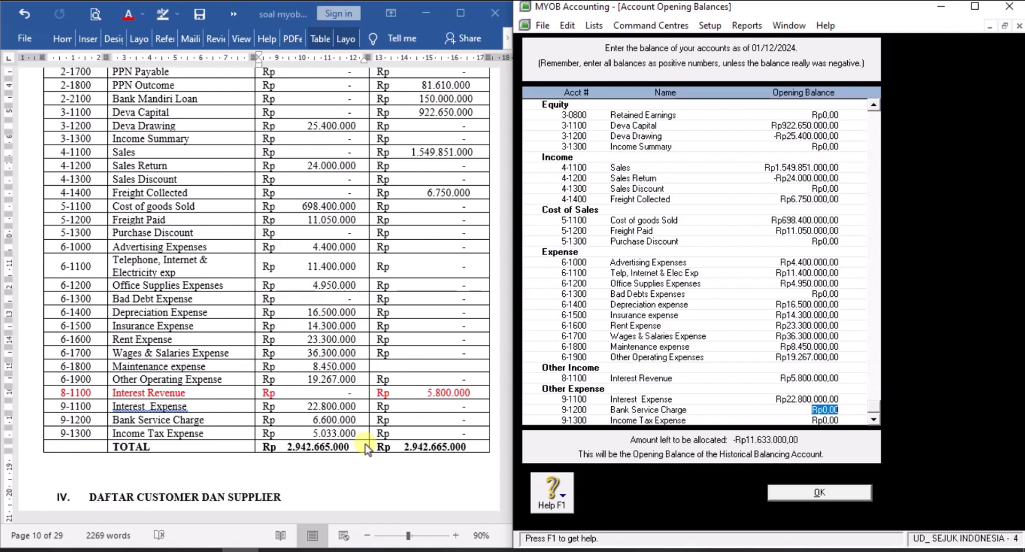
Step: Set the opening balances of Bank Service Charge to 6.600.000 and Income Tax Expense to 5.033.000
type("6.600.00")
type("0000")
key("Tab")
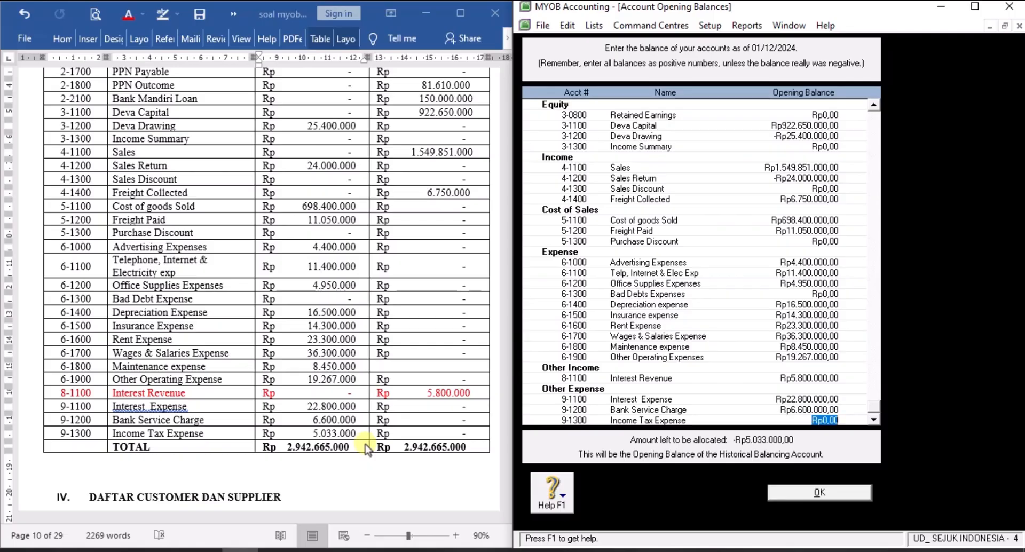
type("5033000")
key("Tab")
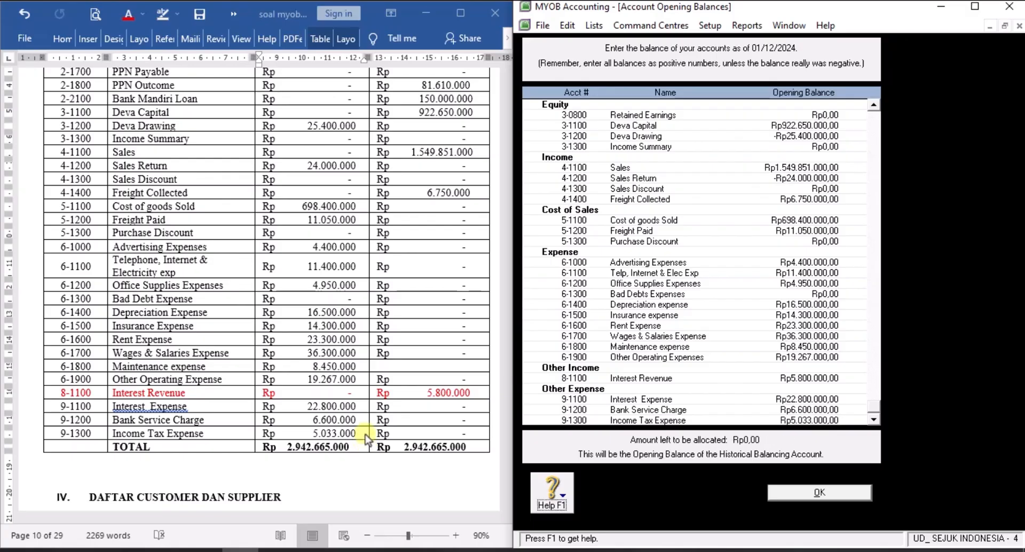
Step: Check the opening balances entered in MYOB against the Word trial balance and accept them, closing the Account Opening Balances window
left_click(429, 422)
scroll(403, 403, "up", 12)
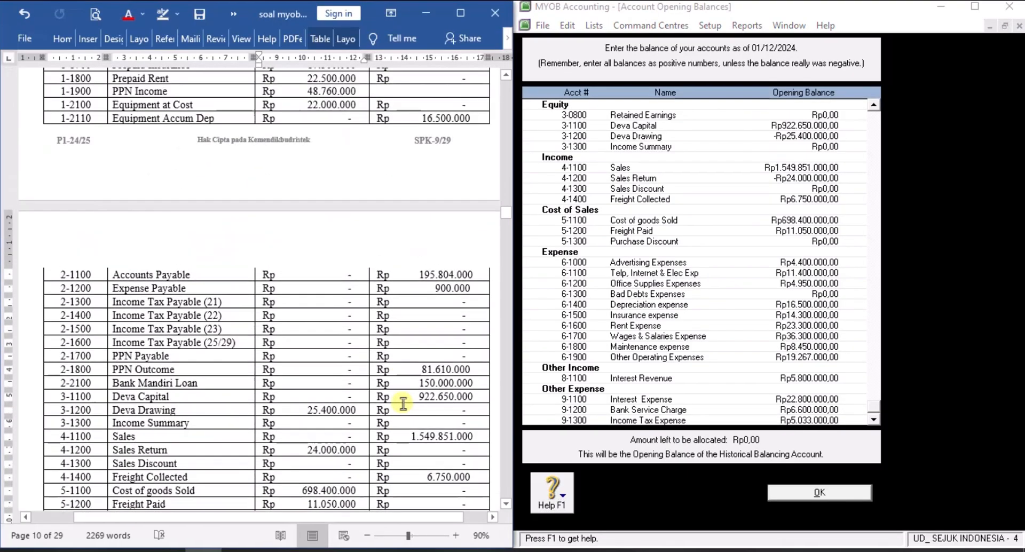
scroll(402, 403, "up", 3)
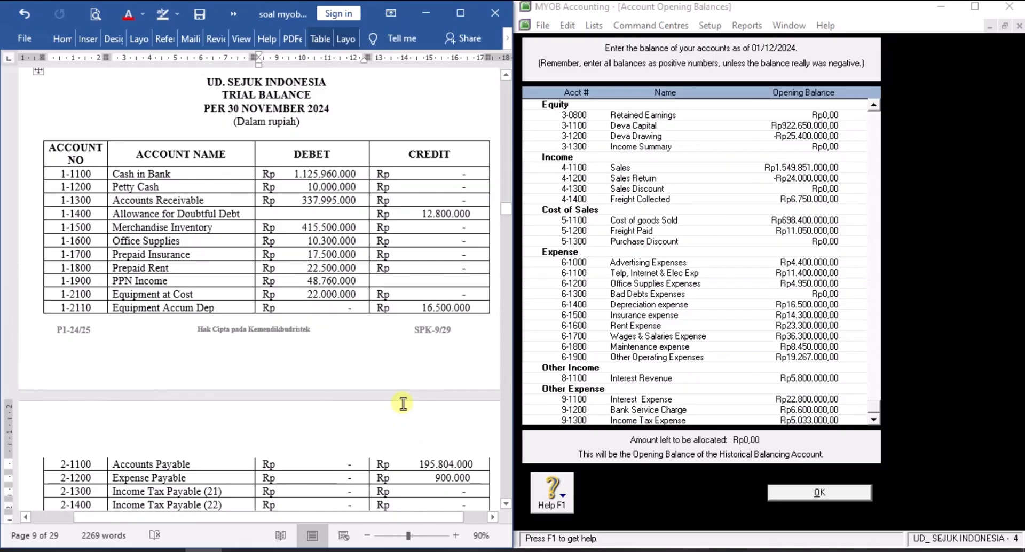
scroll(402, 403, "up", 2)
left_click(740, 421)
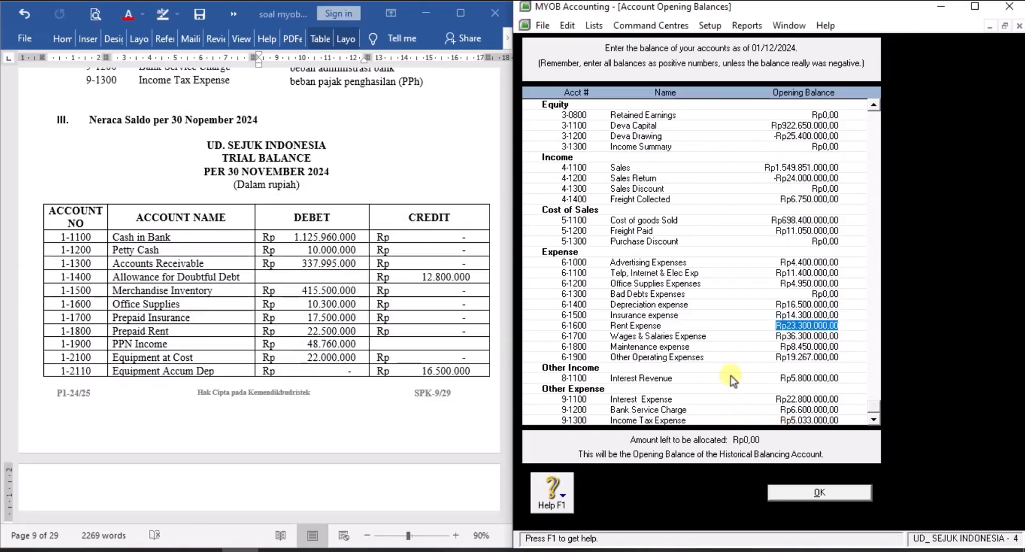
scroll(731, 381, "up", 8)
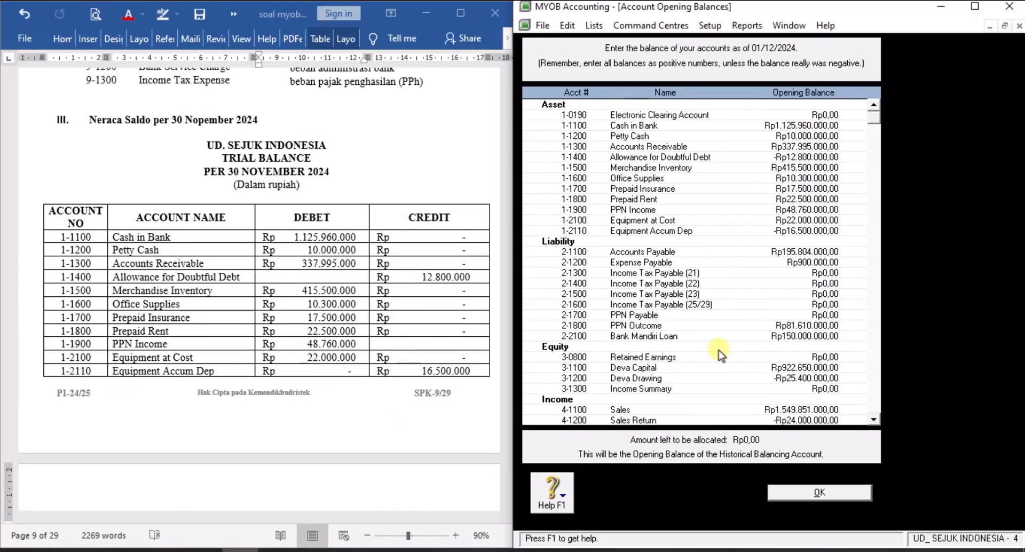
scroll(719, 350, "down", 8)
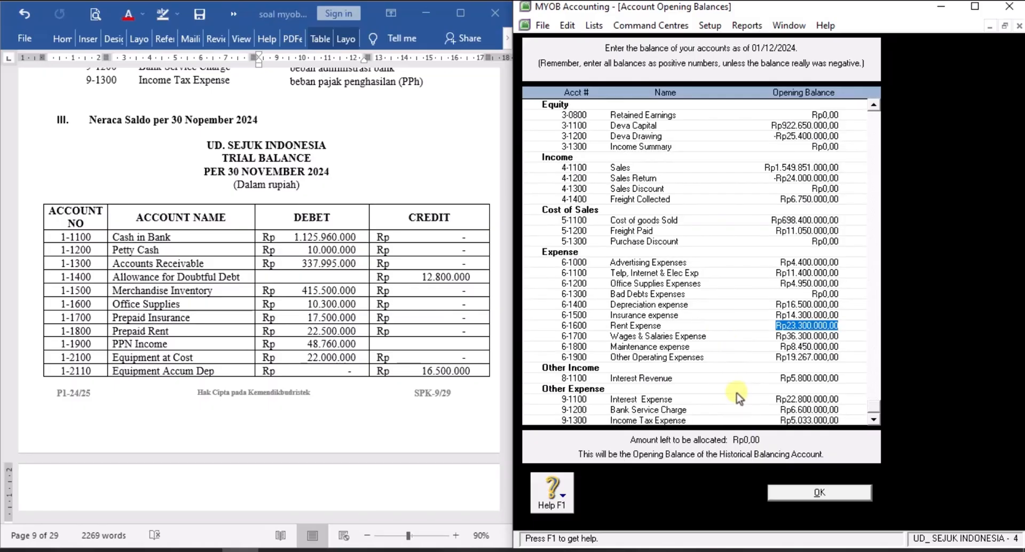
scroll(735, 381, "up", 8)
scroll(735, 381, "up", 1)
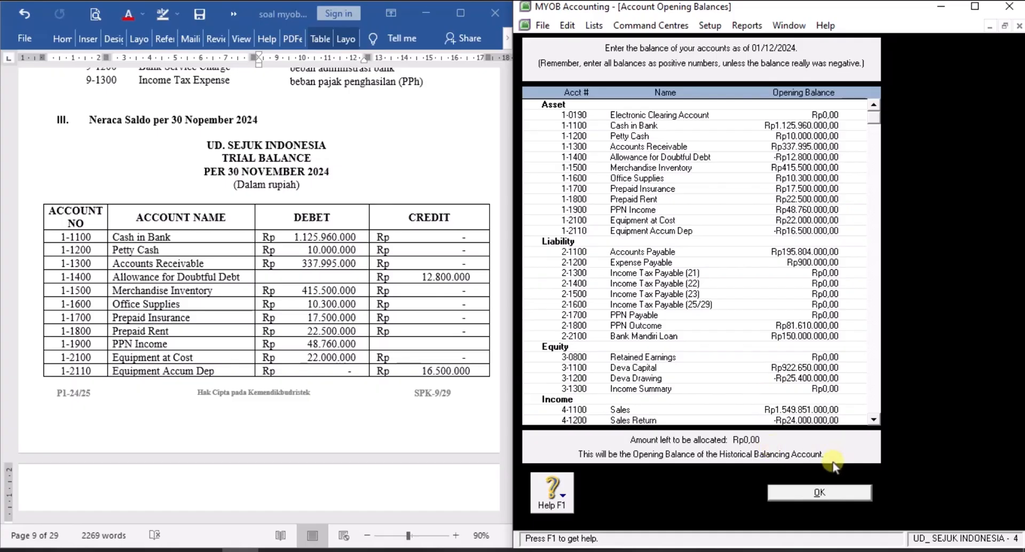
left_click(823, 493)
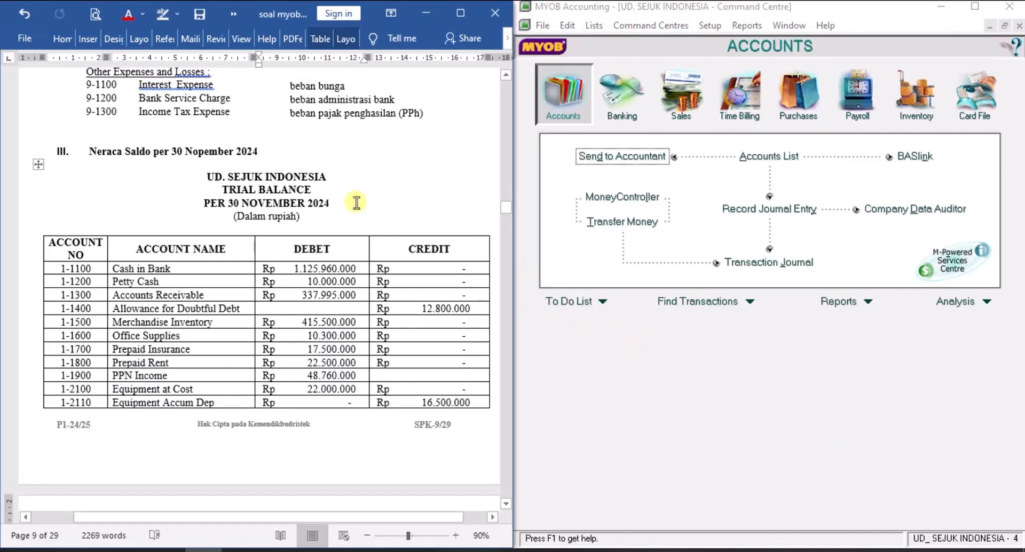
Step: Examine the customer and supplier lists and the 30 November 2024 receivables and payables tables following the trial balance in the Word document
scroll(359, 198, "down", 5)
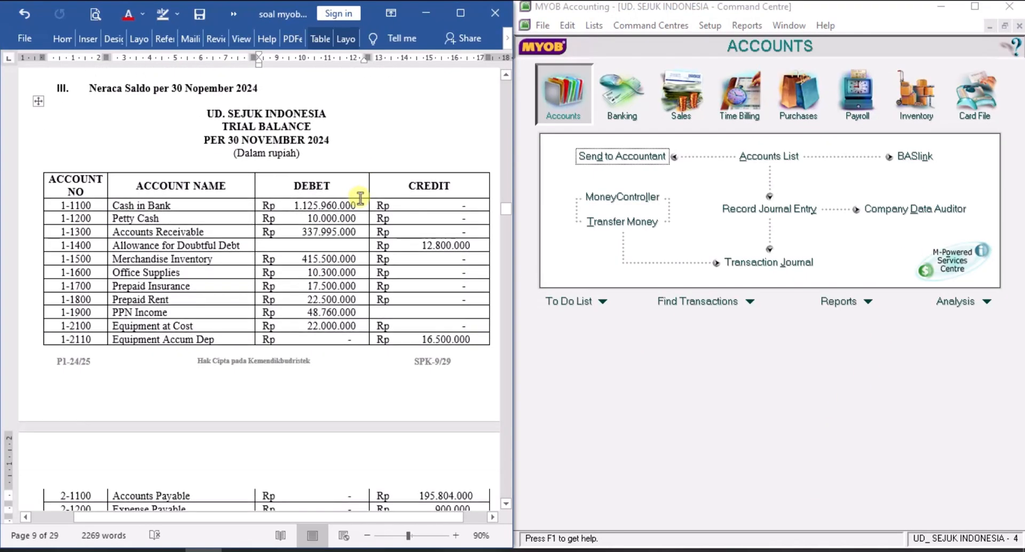
scroll(360, 197, "down", 13)
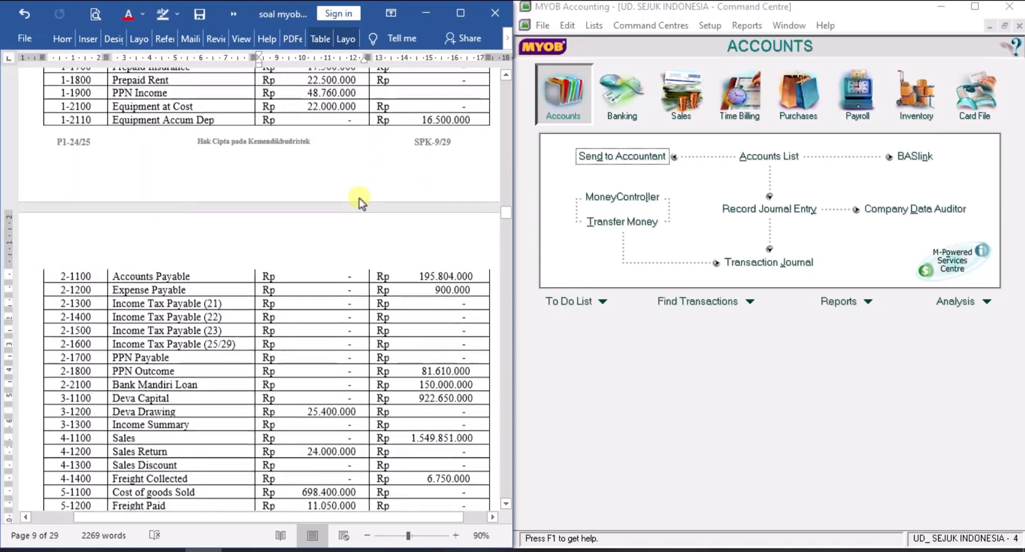
scroll(360, 198, "down", 13)
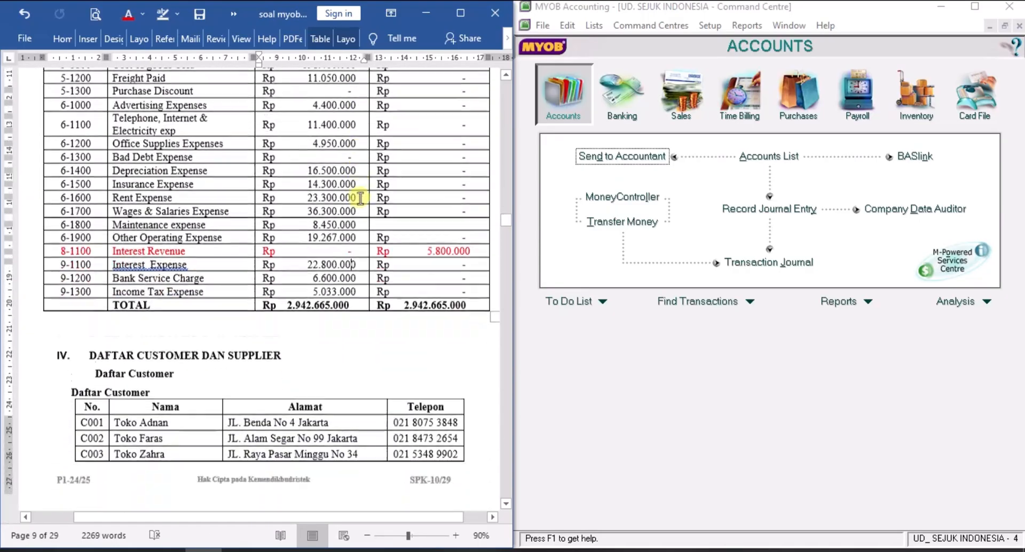
scroll(360, 198, "down", 4)
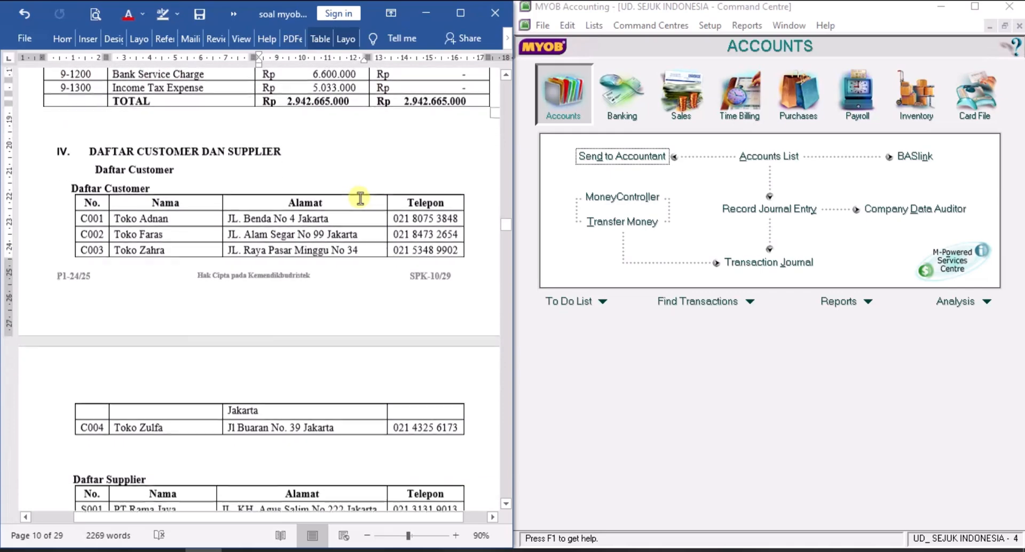
scroll(284, 239, "down", 8)
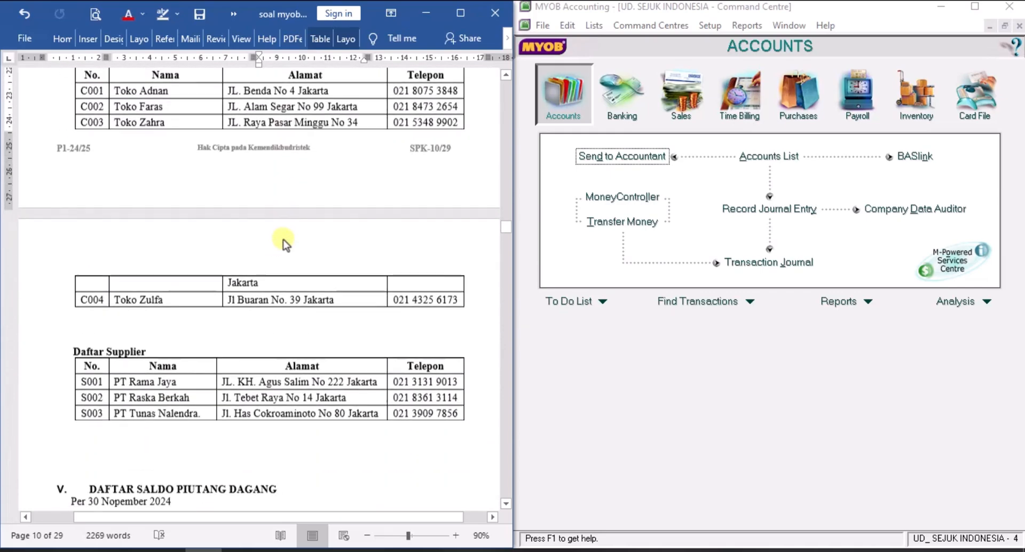
scroll(284, 240, "down", 7)
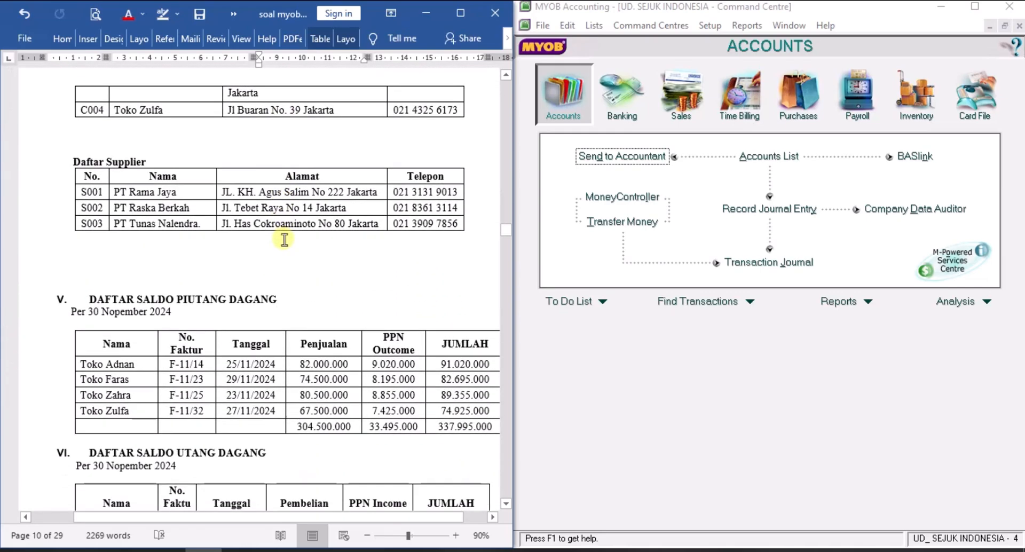
scroll(285, 239, "down", 2)
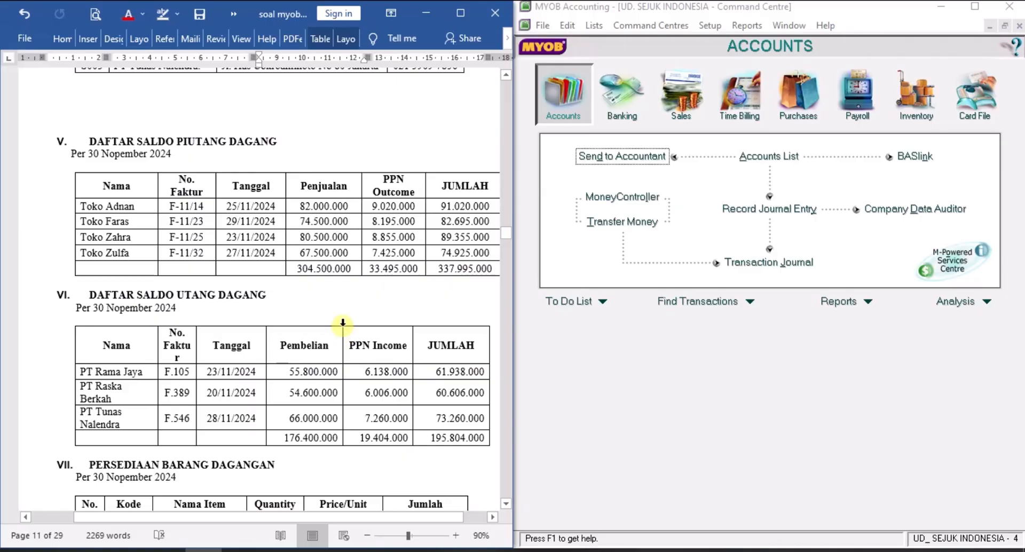
scroll(343, 323, "up", 3)
scroll(343, 320, "up", 10)
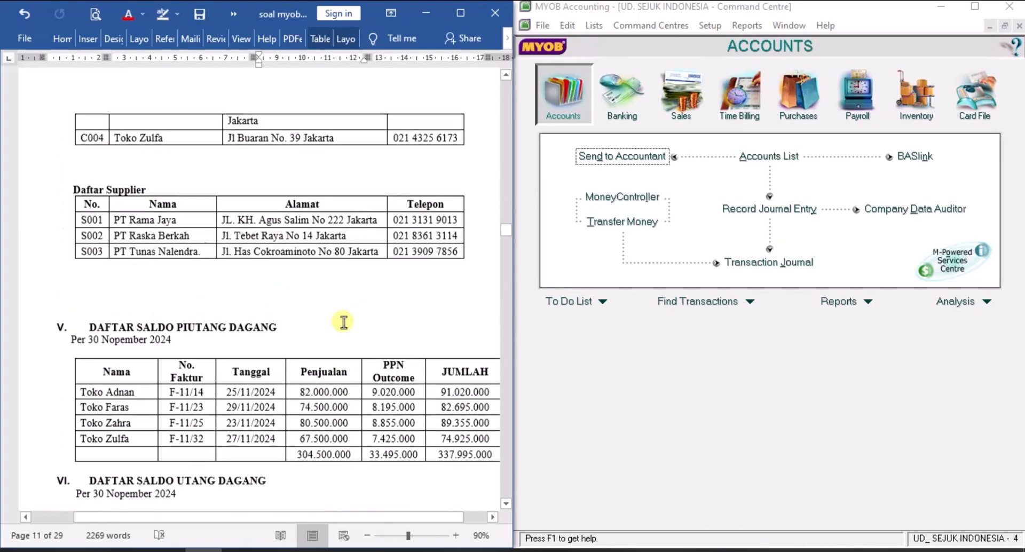
scroll(343, 321, "up", 3)
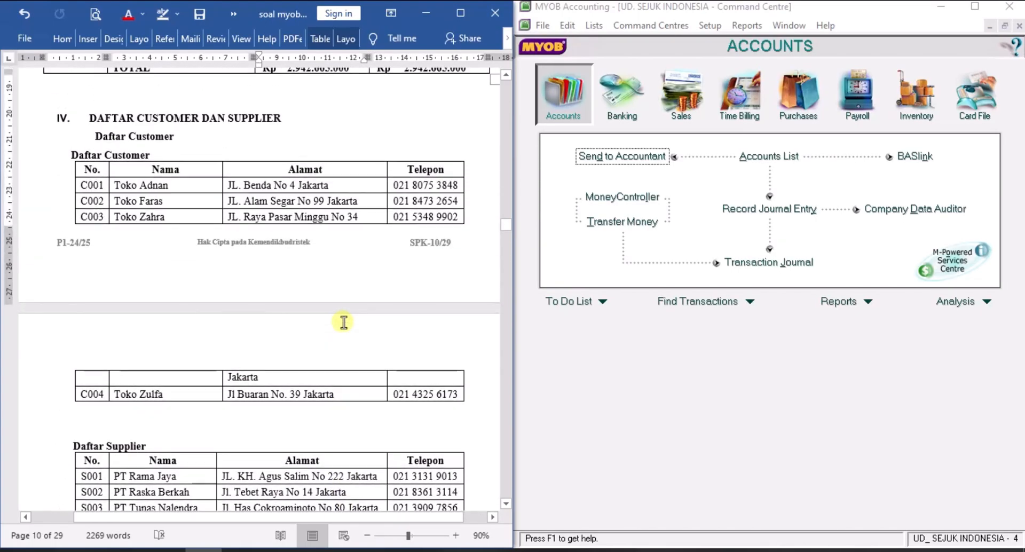